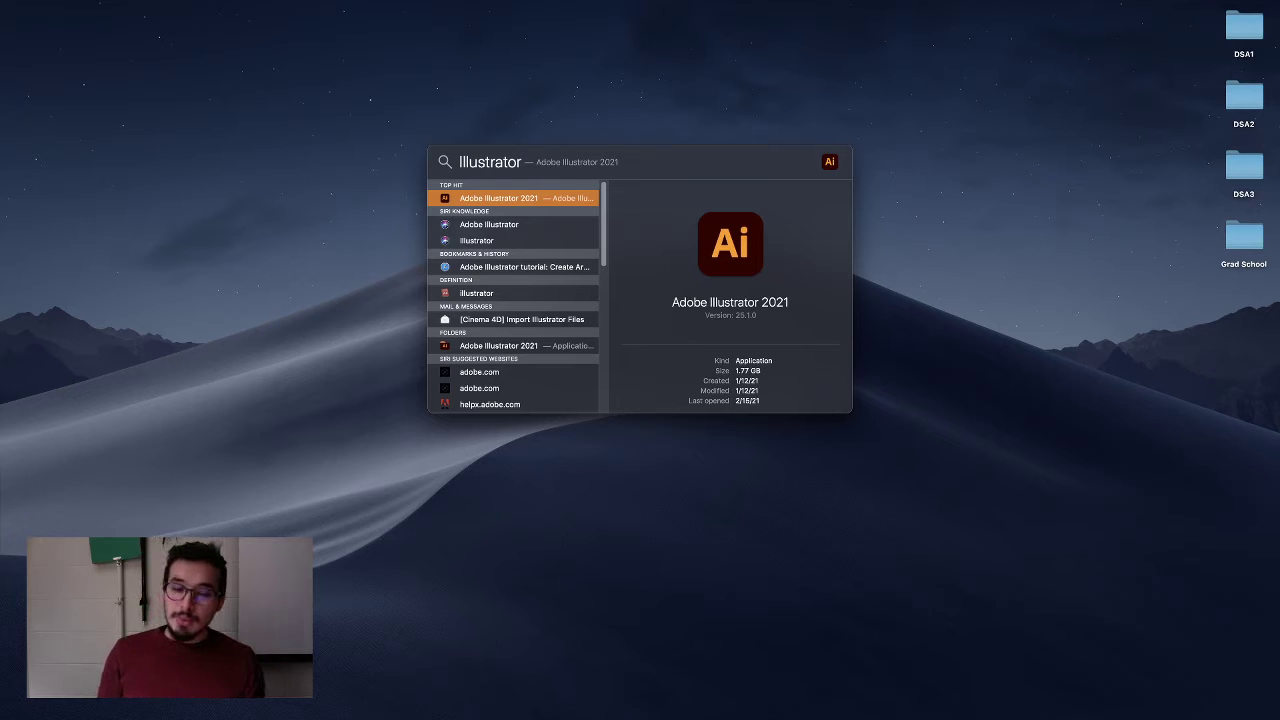
Launch Adobe Illustrator and create a print document named LOGO_DEMO from the Letter preset in landscape orientation.
key(Return)
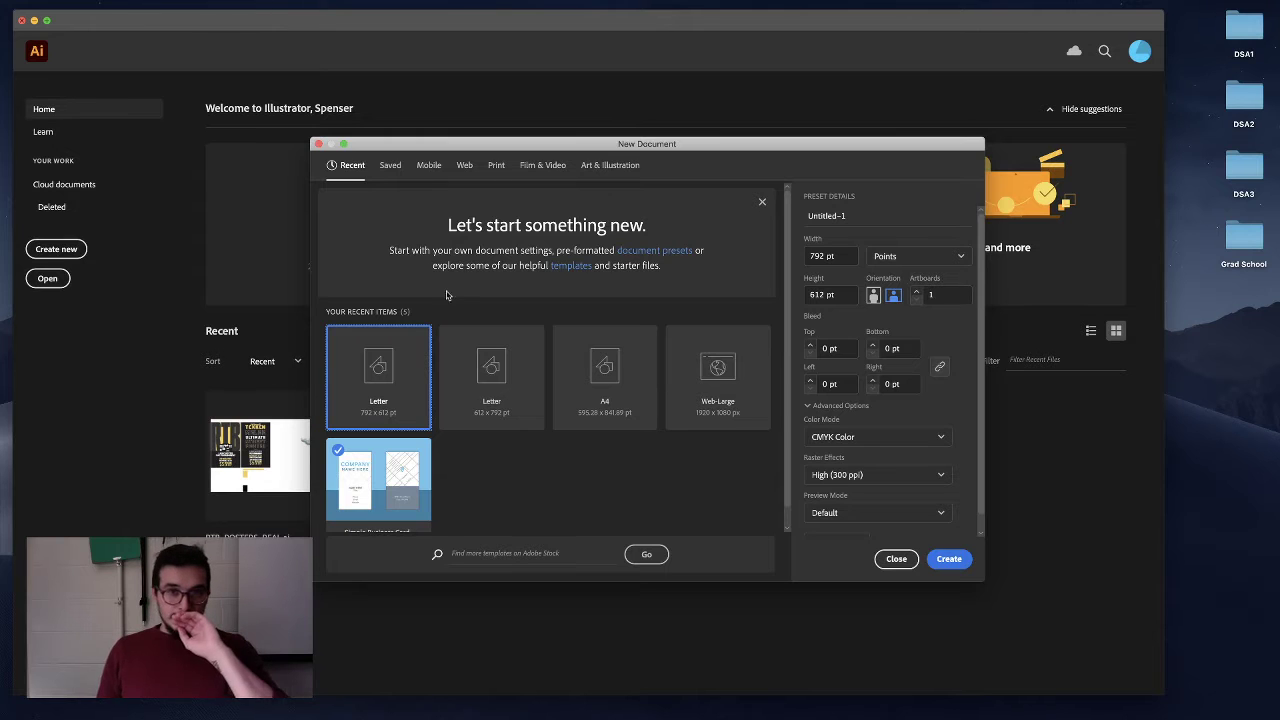
mouse_move(428, 147)
mouse_down()
mouse_move(424, 161)
mouse_move(449, 173)
mouse_move(410, 137)
mouse_up()
drag(836, 208, 790, 207)
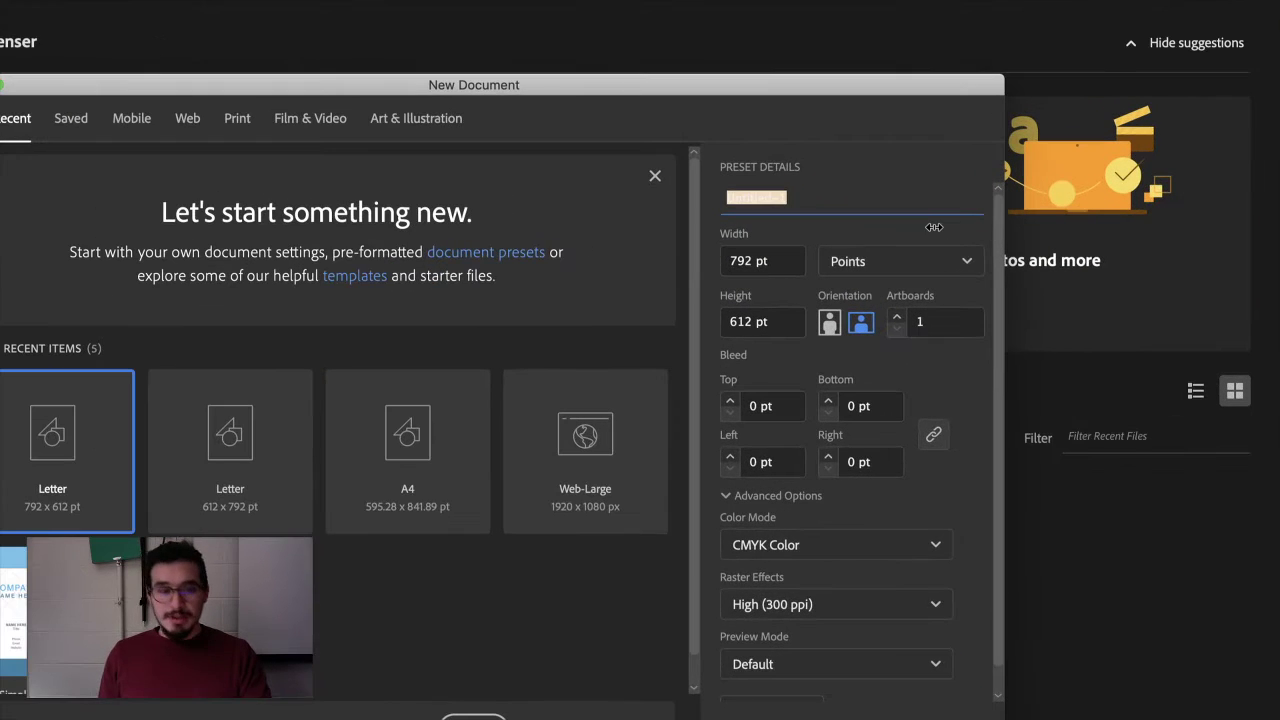
text(LOGO_DEMO)
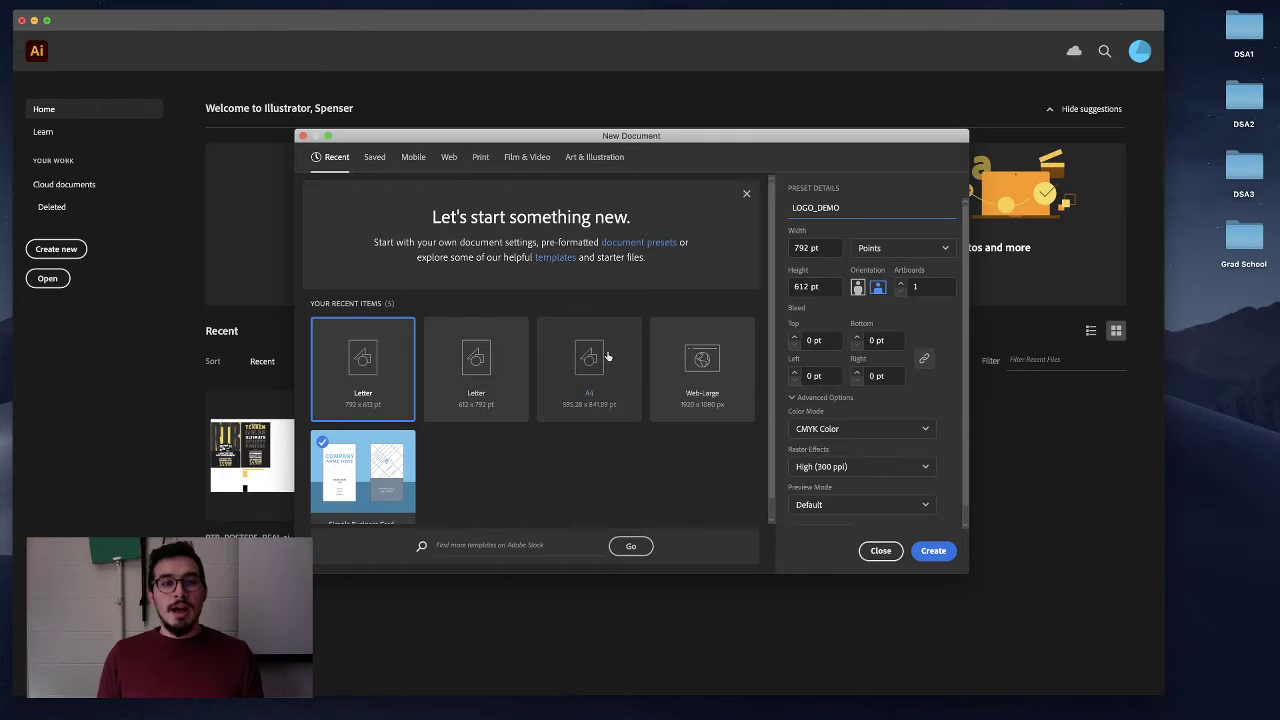
click(478, 158)
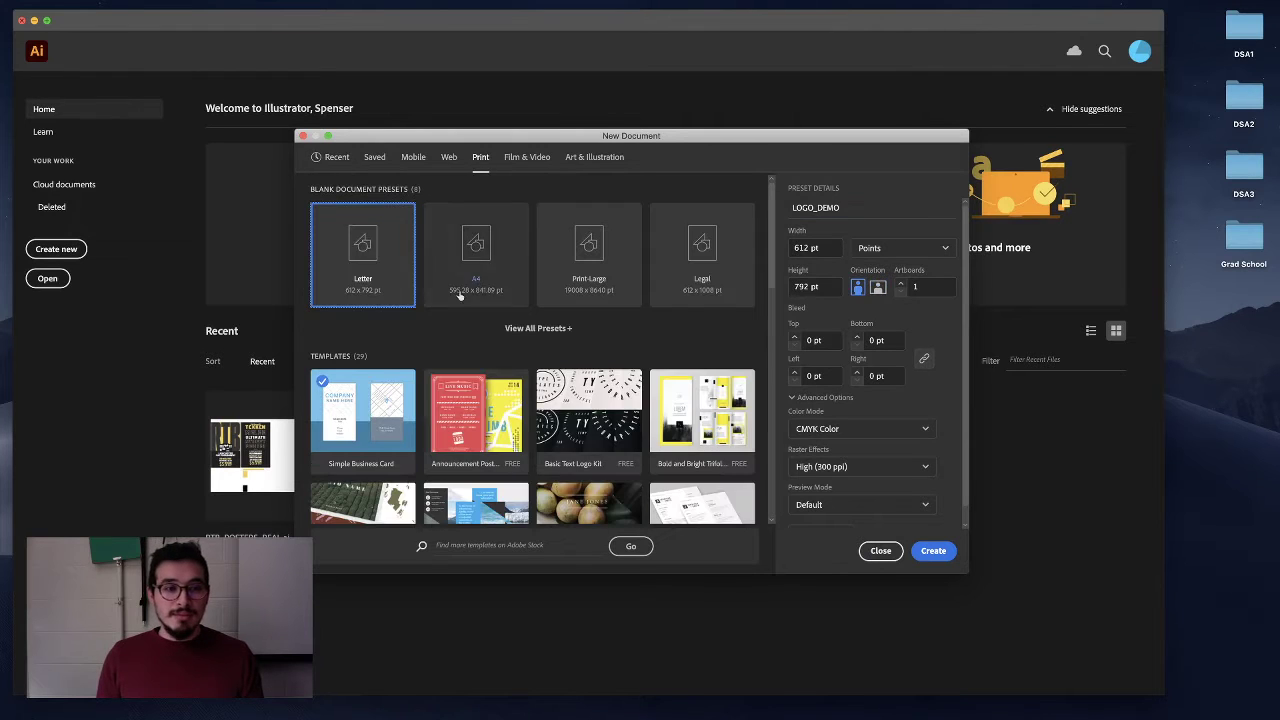
click(878, 287)
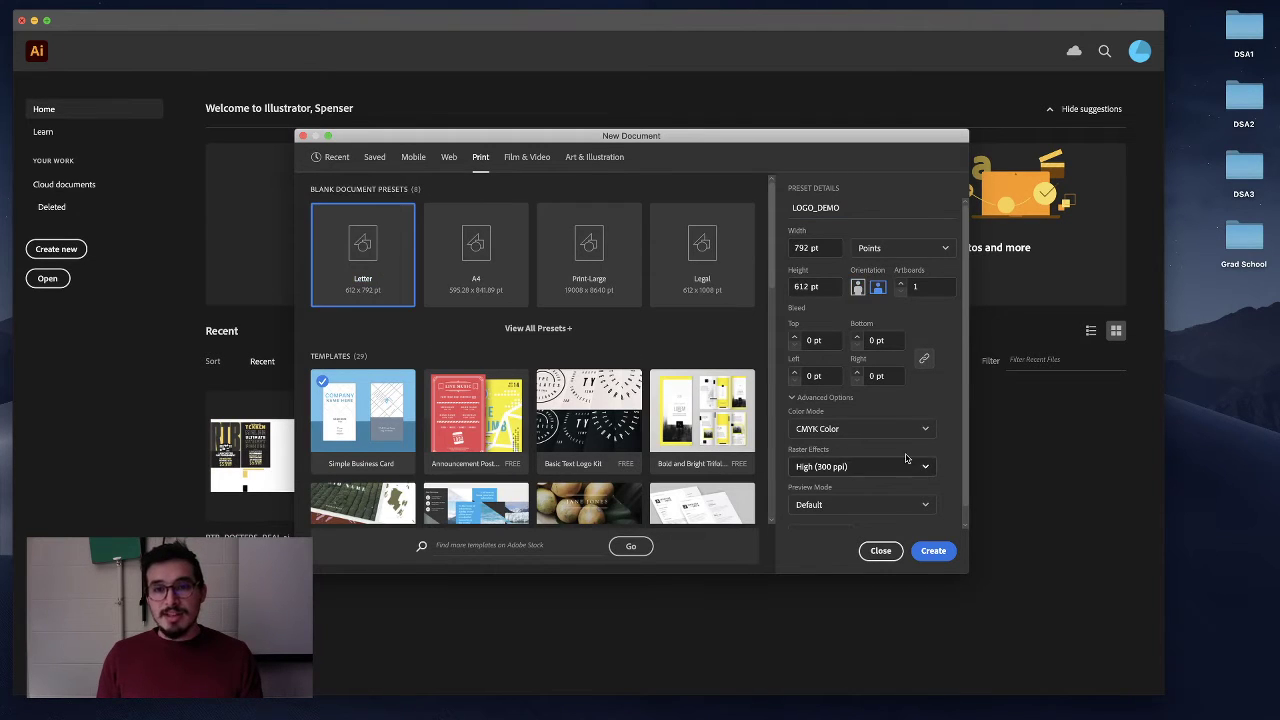
click(933, 551)
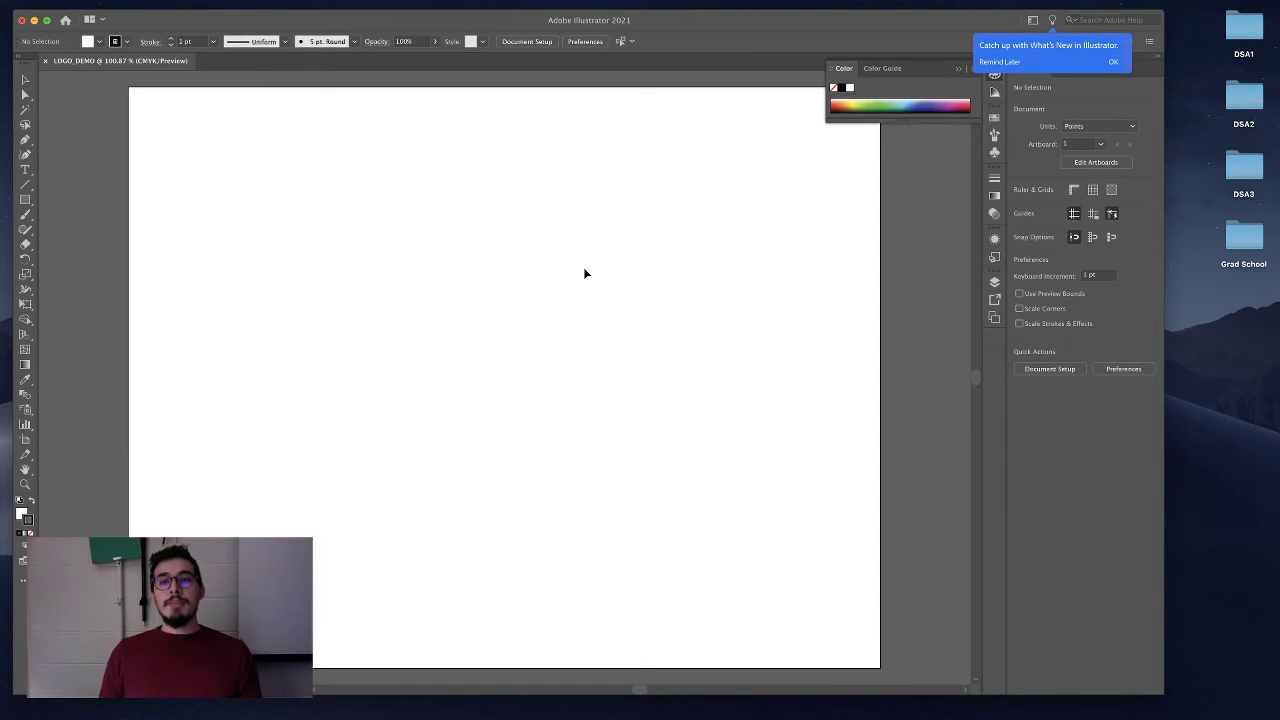
Dismiss the What's New notices, close the Learn window and collapse the floating Color panel to clear the workspace.
click(1114, 62)
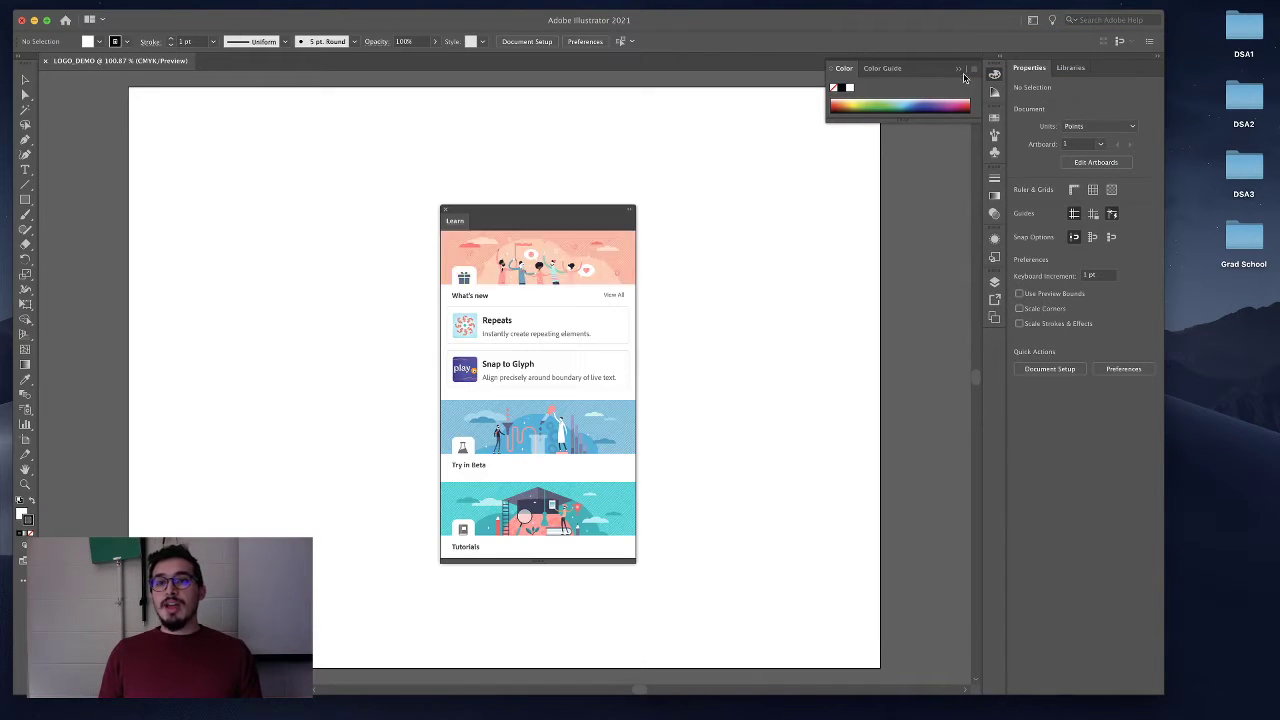
click(443, 208)
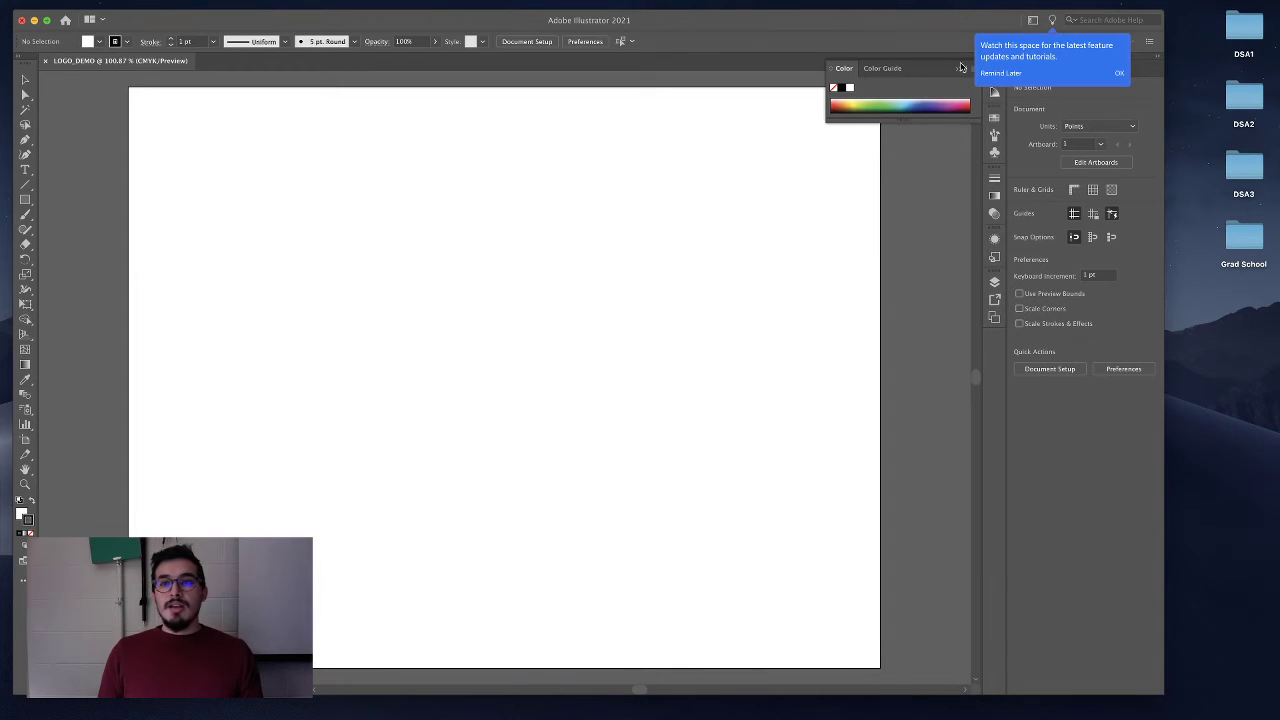
click(1000, 73)
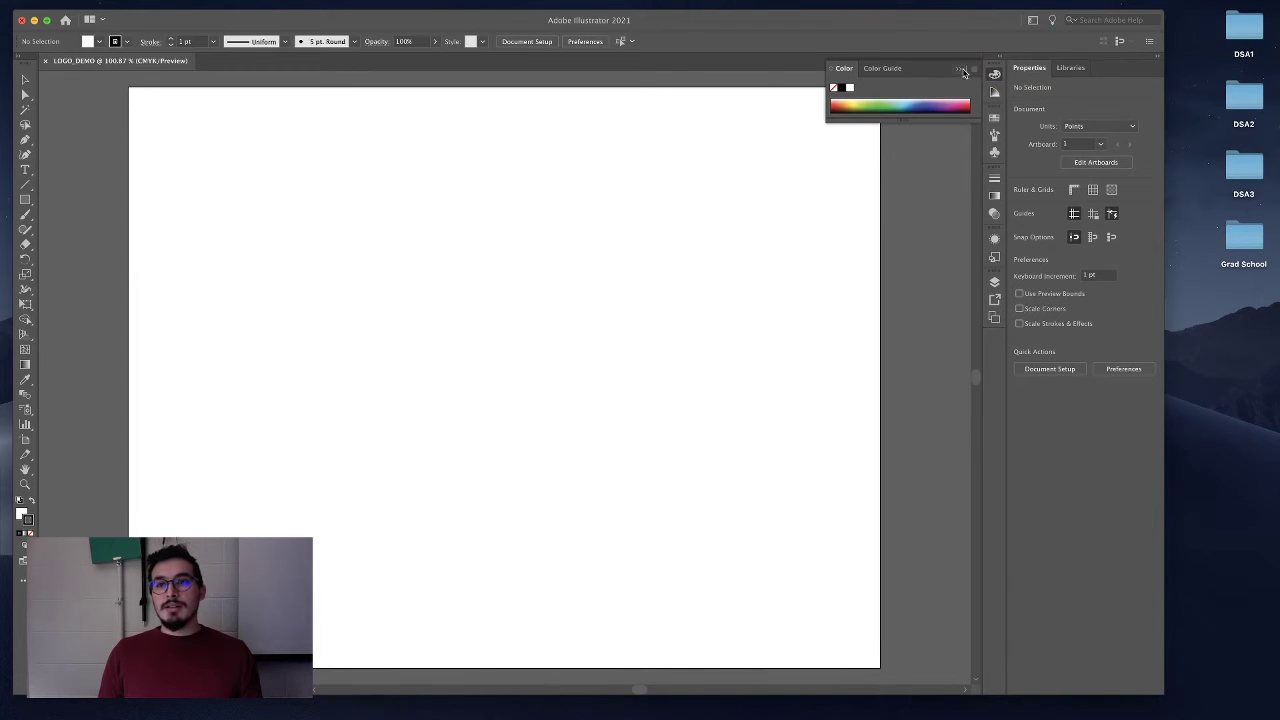
click(967, 70)
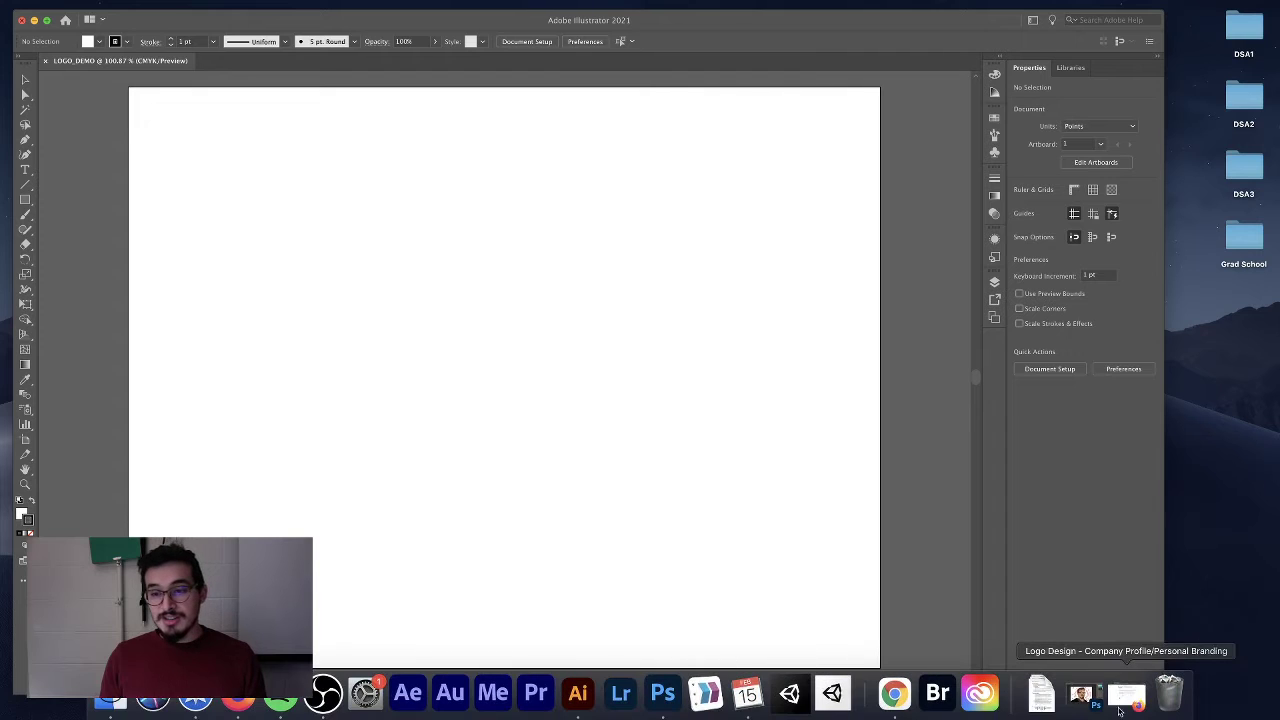
Switch to the browser and open the Vector Practice Drive folder from the Logo Tracing assignment in the Digital Arts 2 classwork.
click(1090, 695)
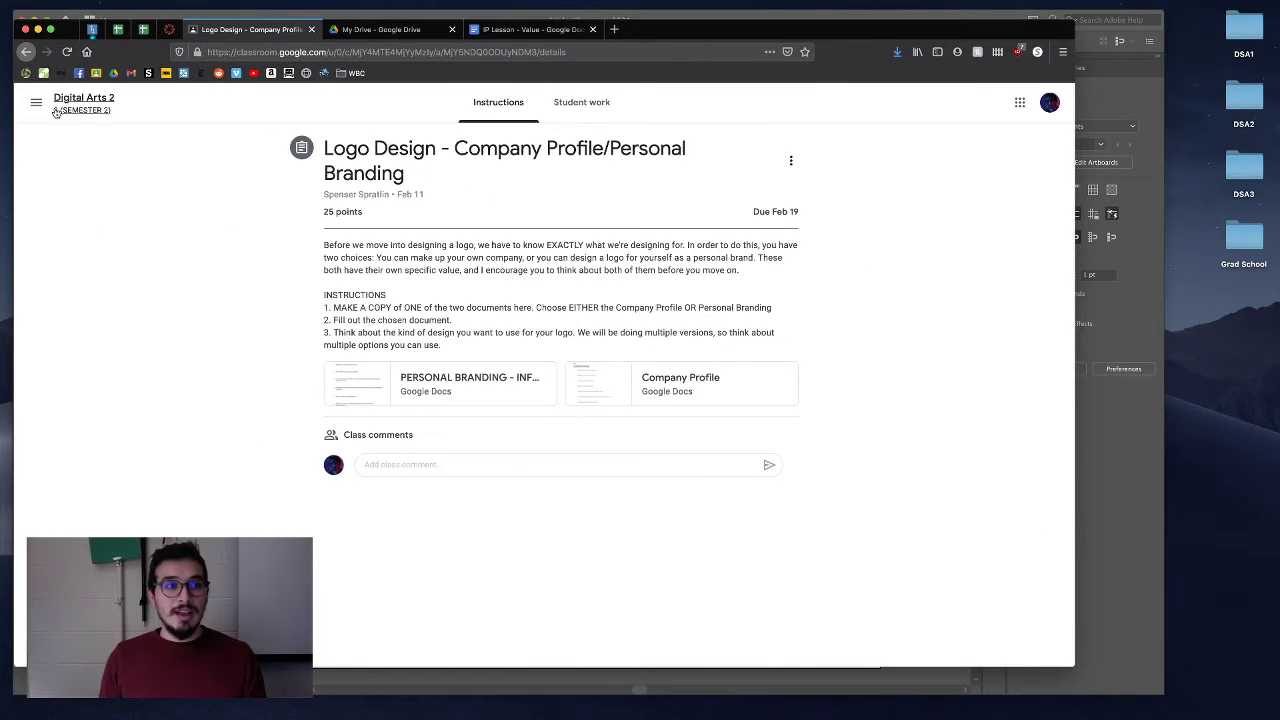
click(84, 99)
click(512, 102)
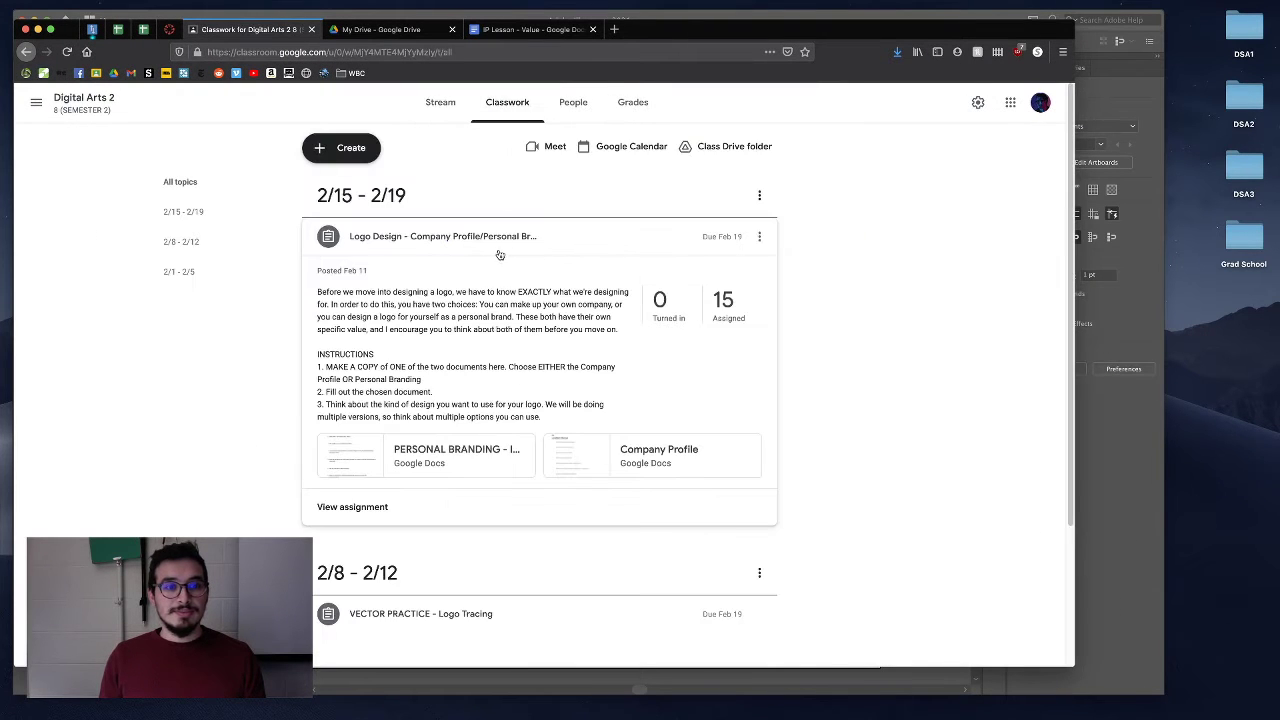
scroll(516, 470, down, 3)
click(516, 470)
click(427, 400)
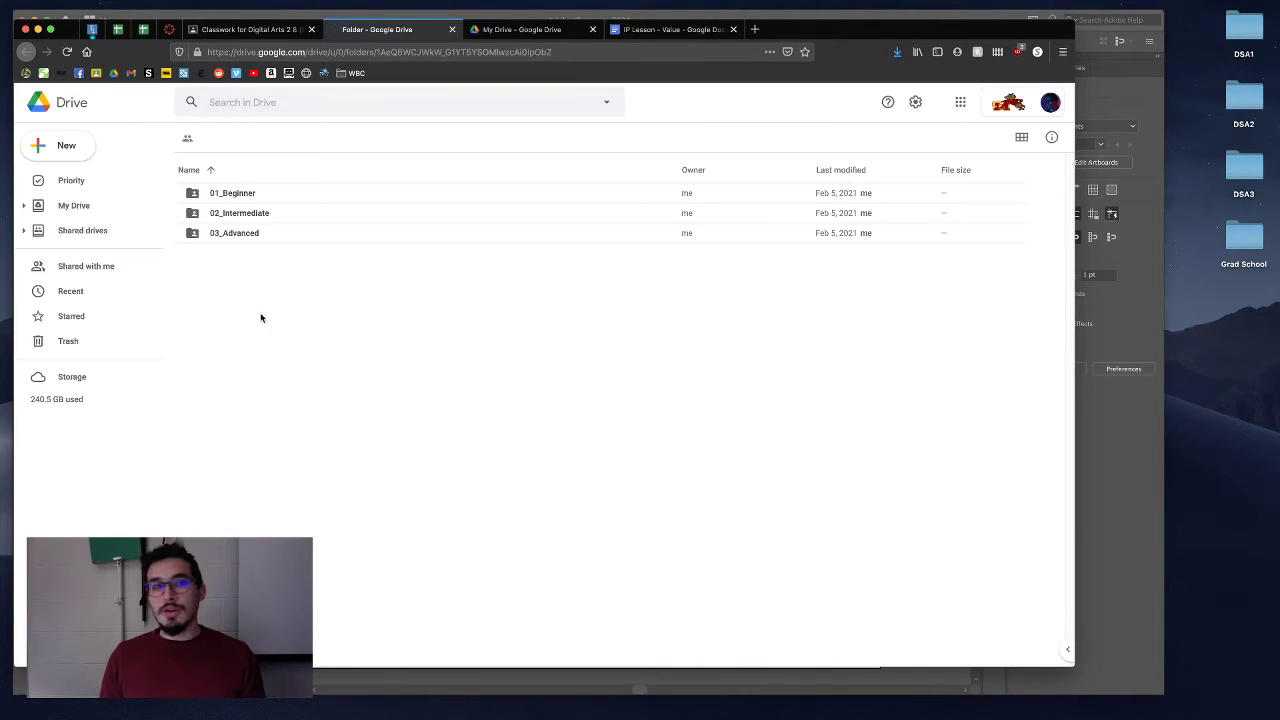
Browse the 02_Intermediate folder and preview the logo images steam-logo_318-49816.jpg and HCqno7R.png.
double_click(190, 213)
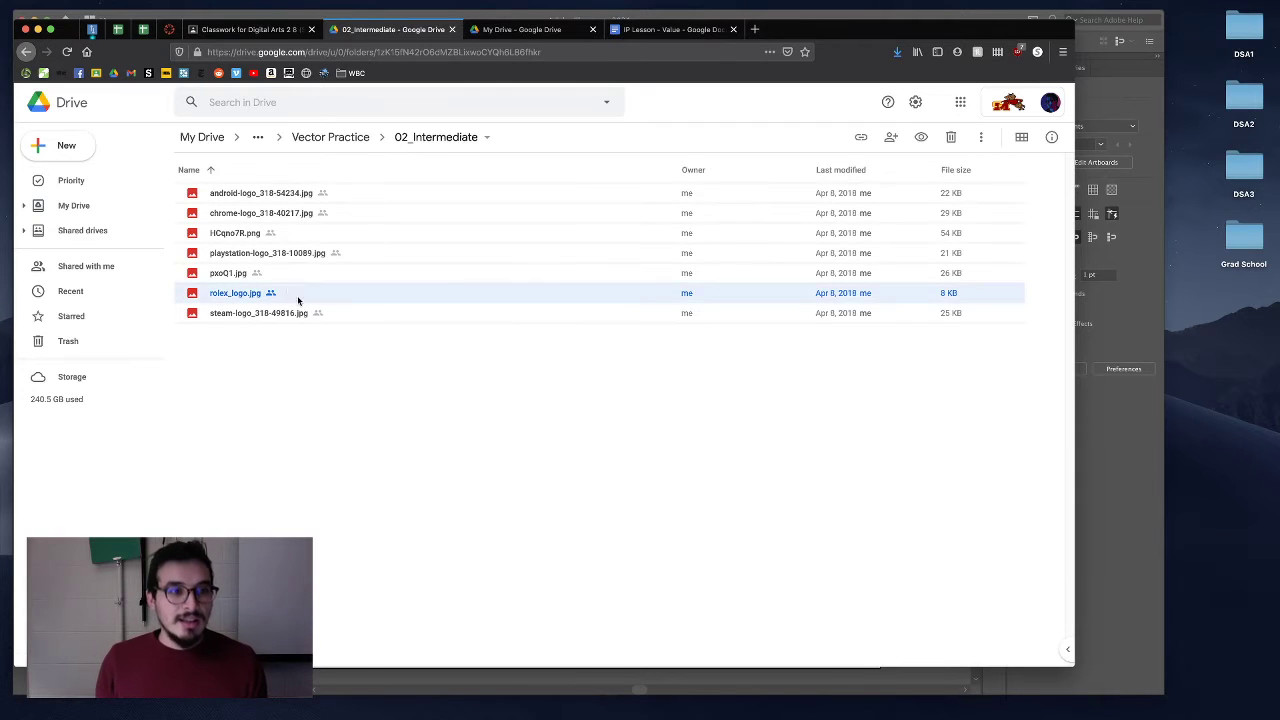
click(365, 261)
double_click(366, 316)
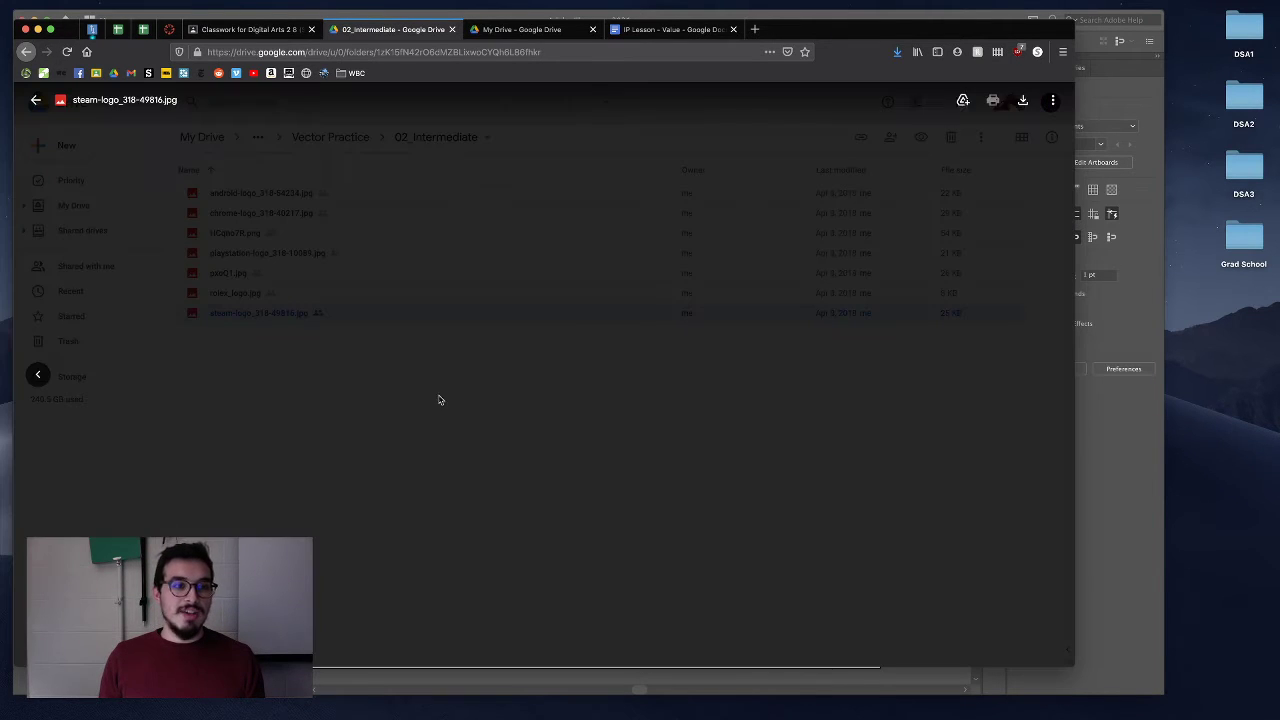
click(321, 383)
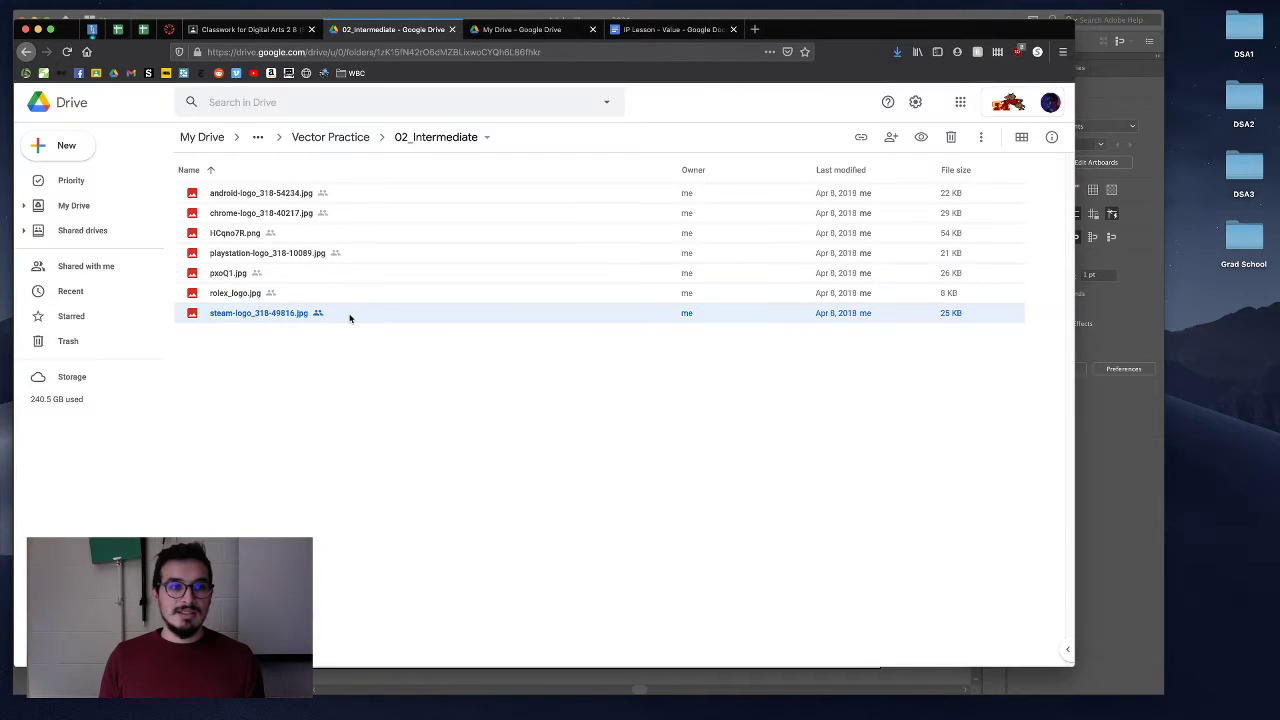
click(358, 213)
click(358, 196)
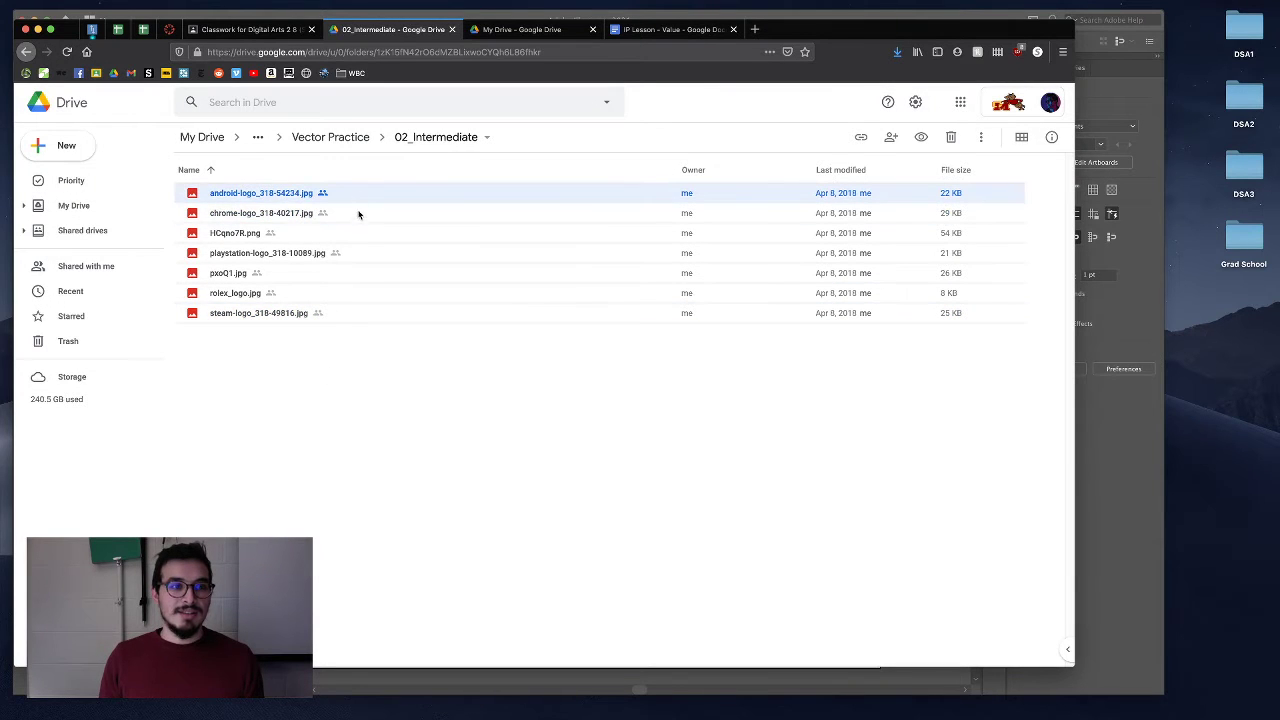
double_click(369, 234)
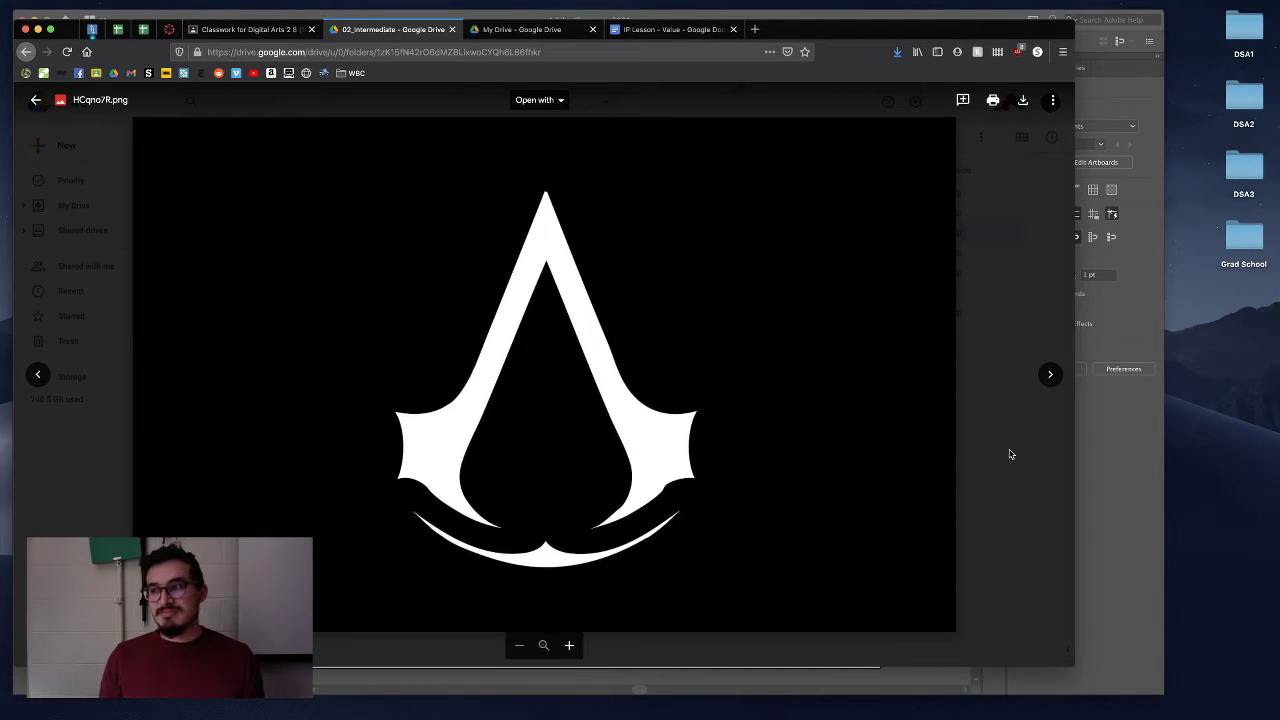
click(1003, 414)
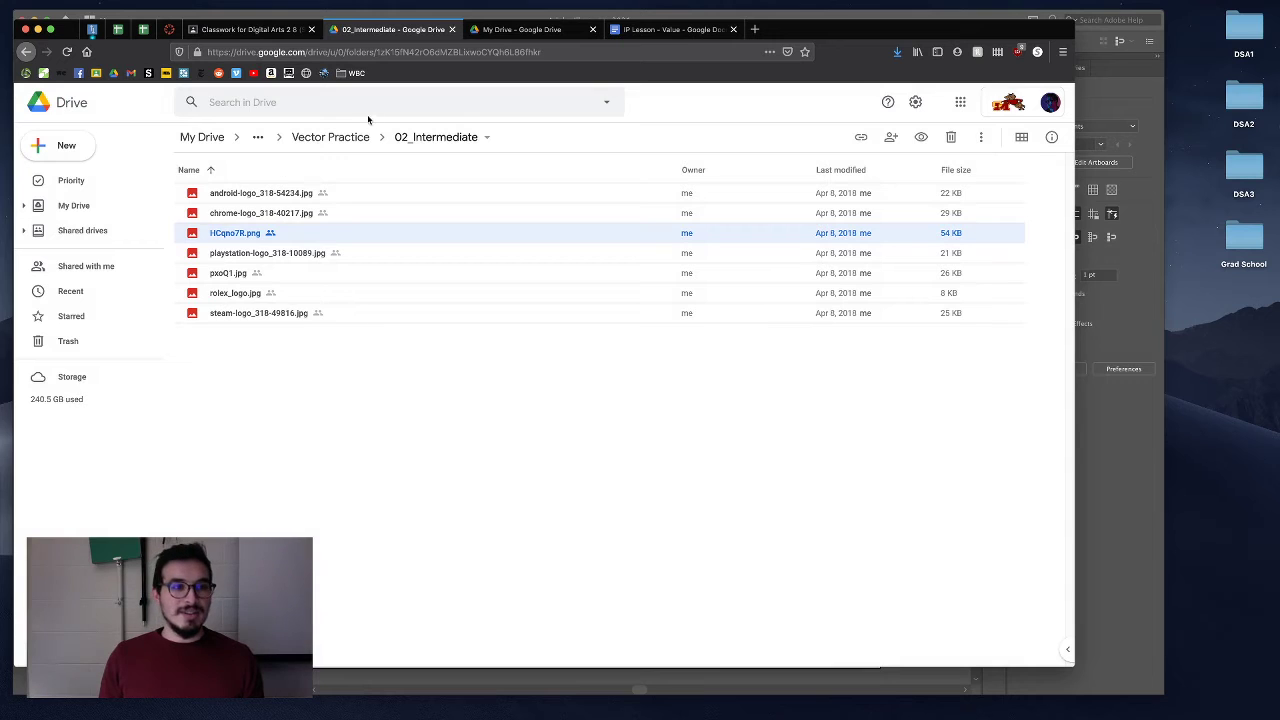
Go to the 03_Advanced folder and preview teavana-logo.jpg and starbucks-logo-png-transparent.png.
click(336, 142)
double_click(300, 235)
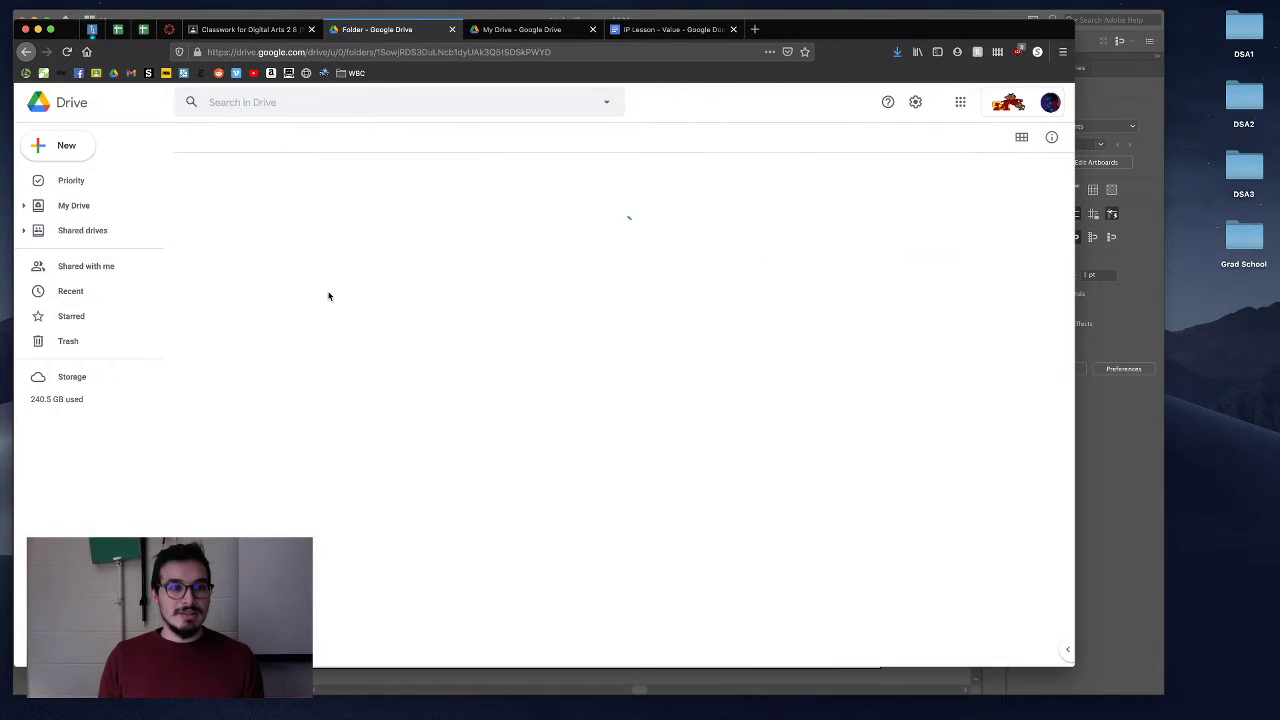
click(428, 257)
double_click(423, 272)
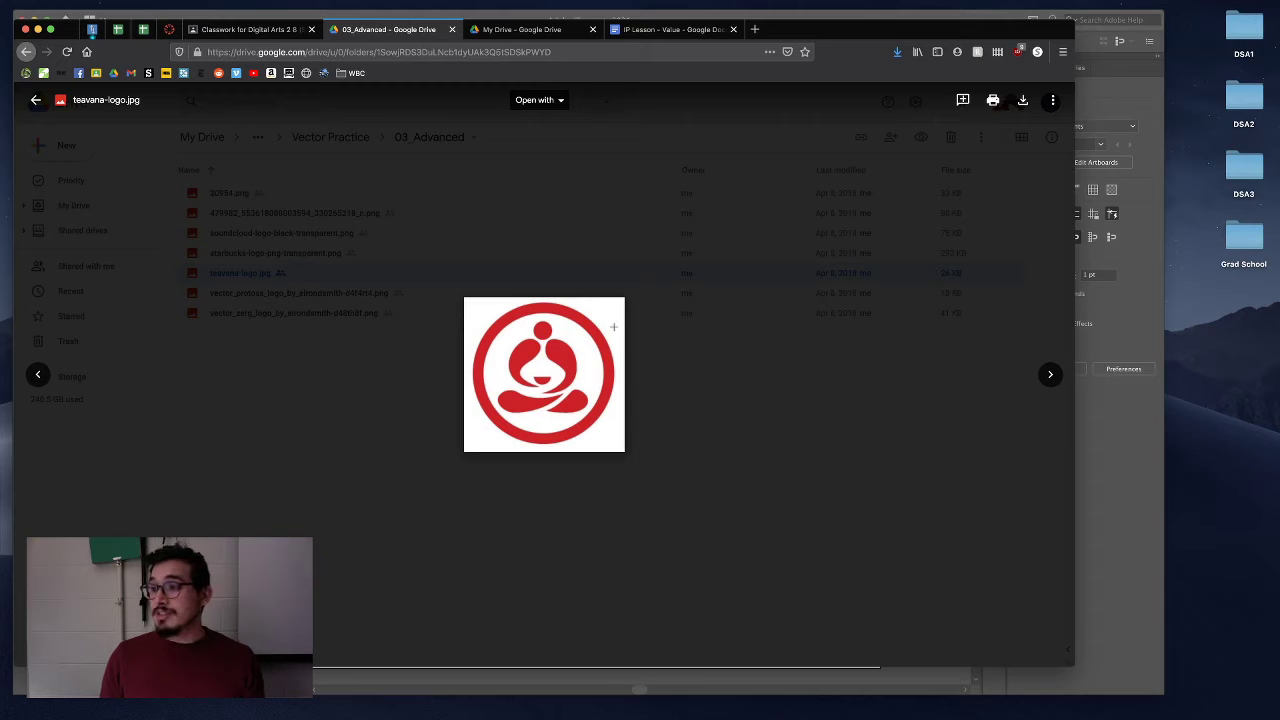
click(520, 257)
double_click(505, 252)
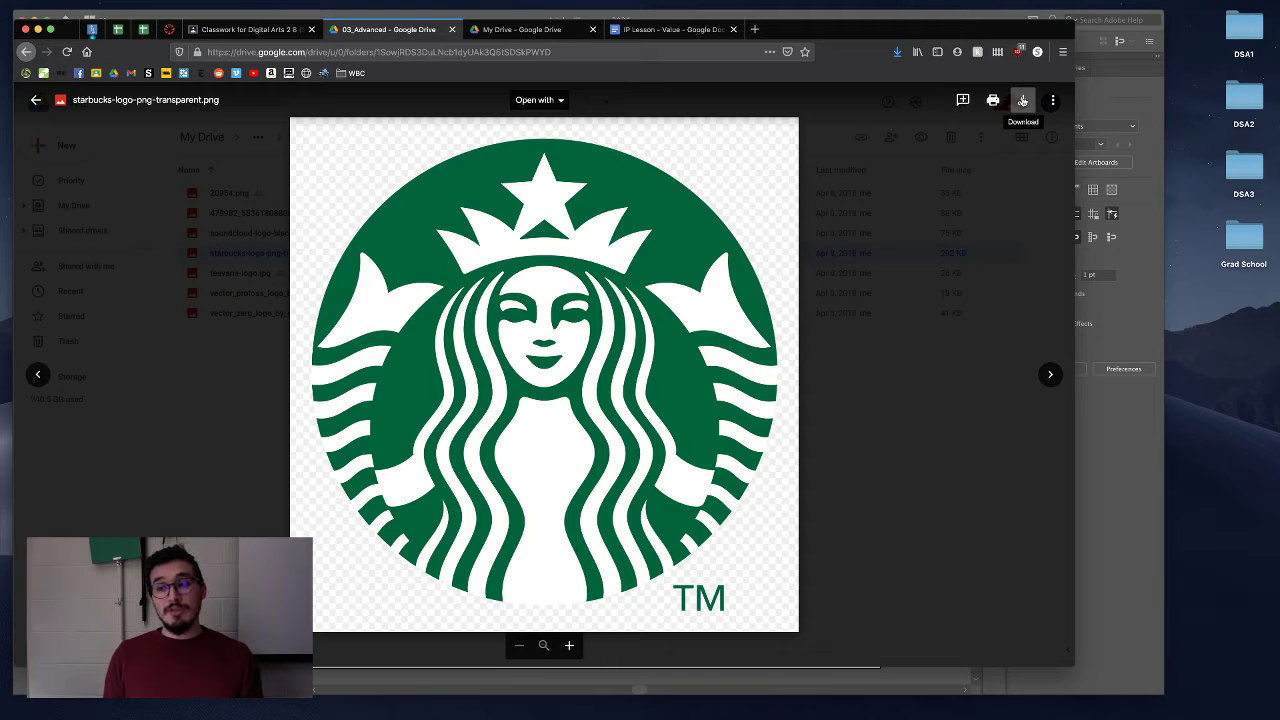
Close the Starbucks logo preview and its Drive page, and reopen the Vector Practice folder from the class assignment.
right_click(1192, 297)
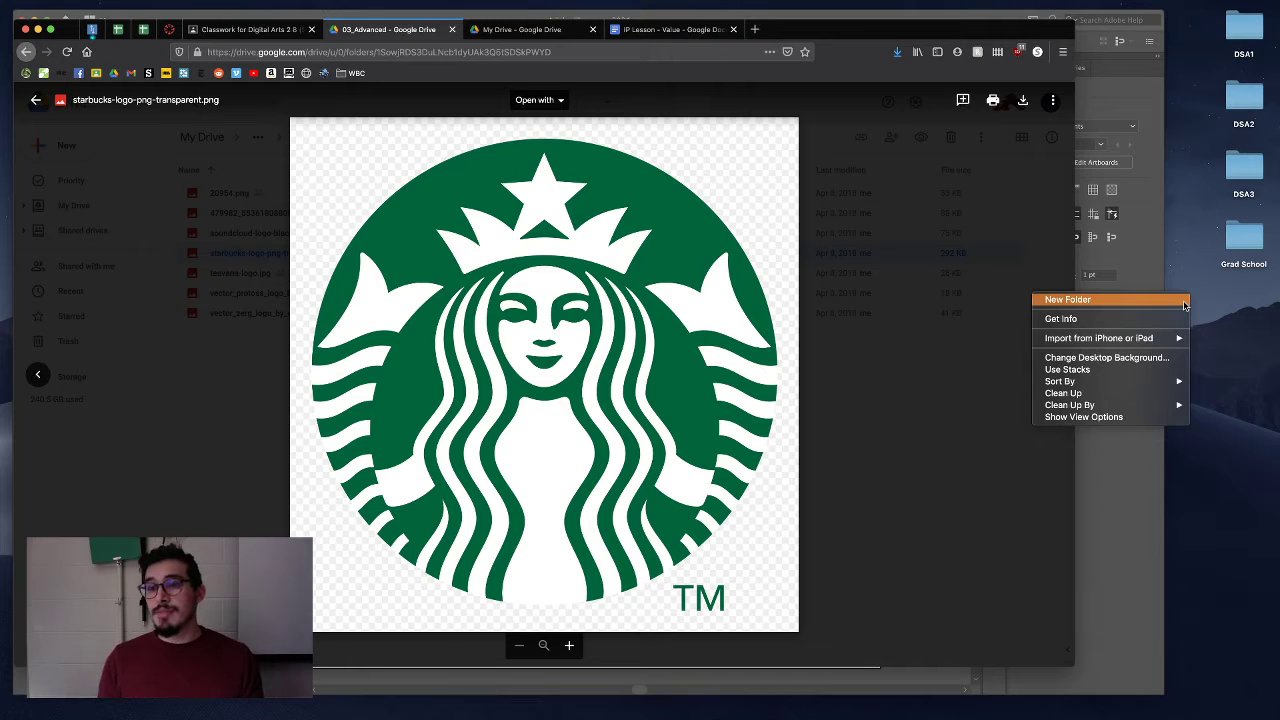
click(1184, 302)
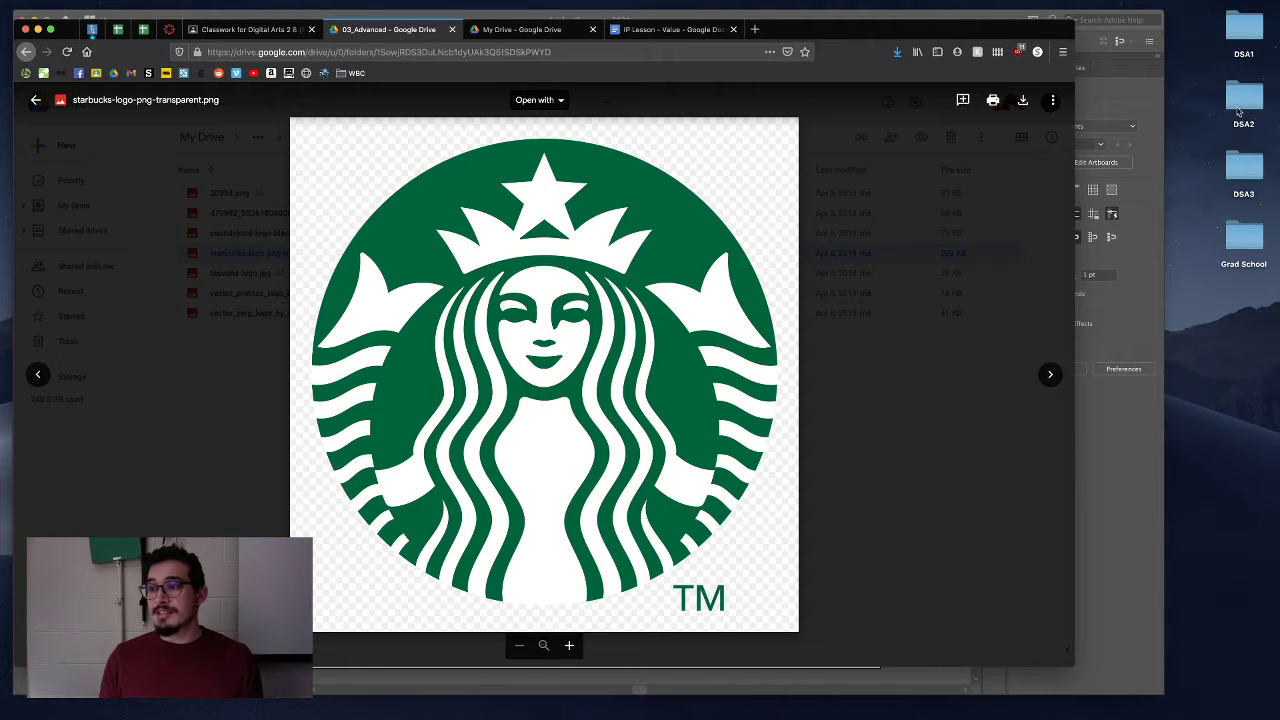
click(903, 362)
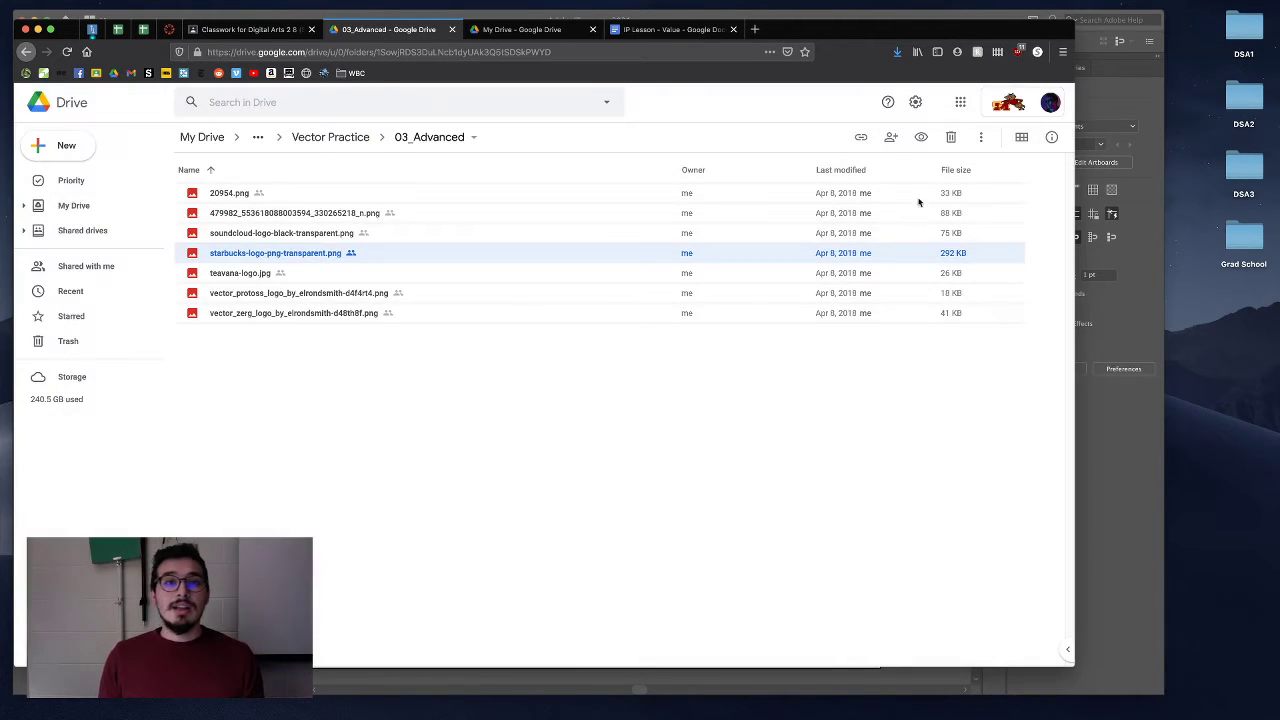
click(451, 29)
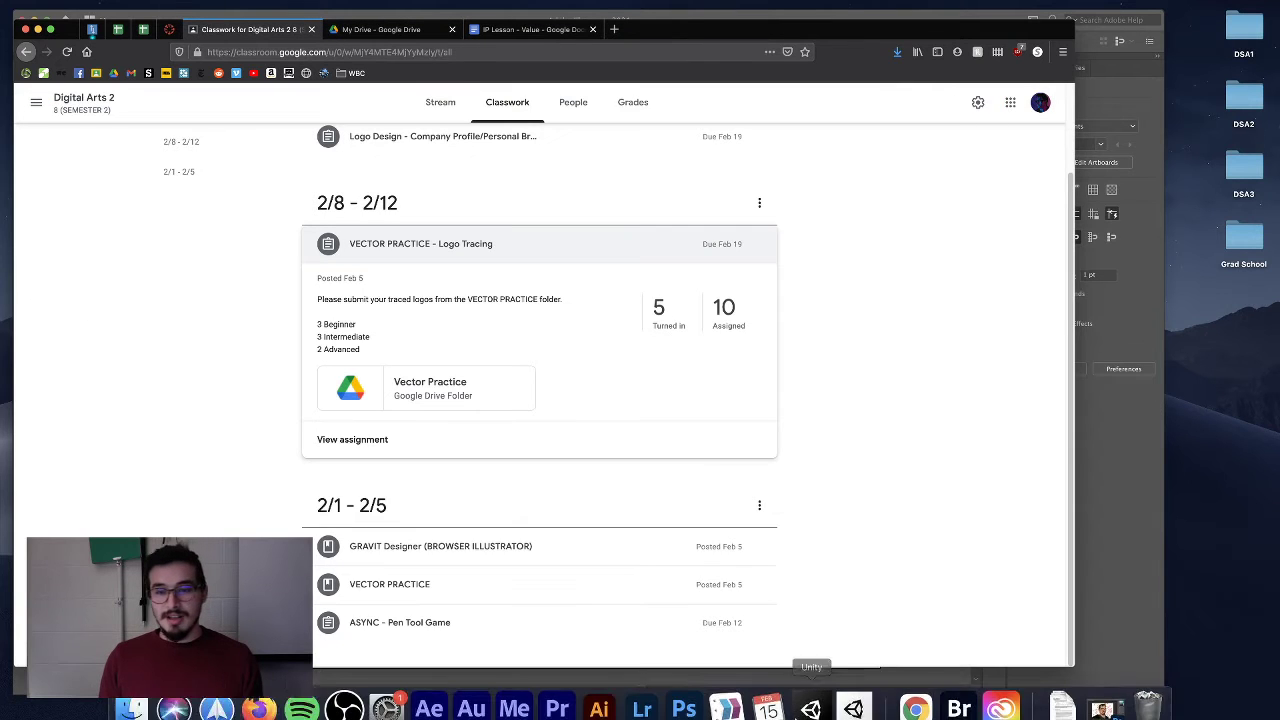
click(427, 399)
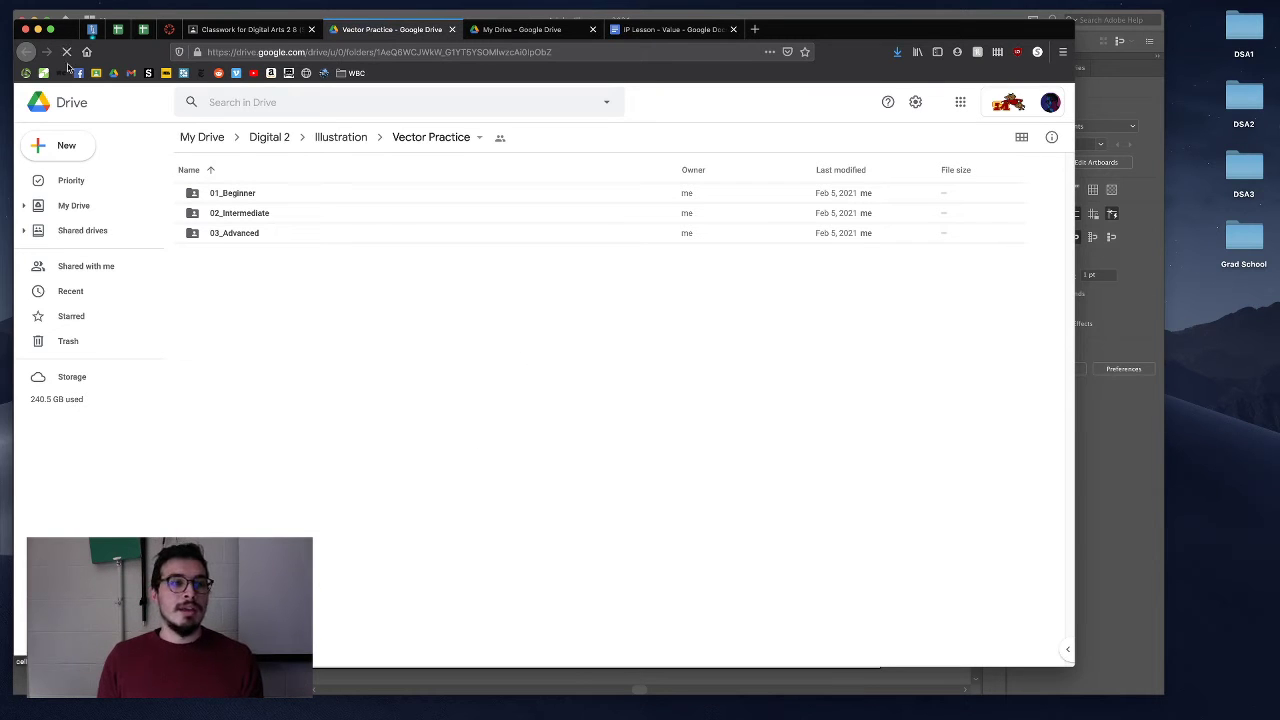
Open the Starbucks logo image from the Vector Practice folder inside the desktop's DSA2 folder, and close the folder window.
double_click(1242, 105)
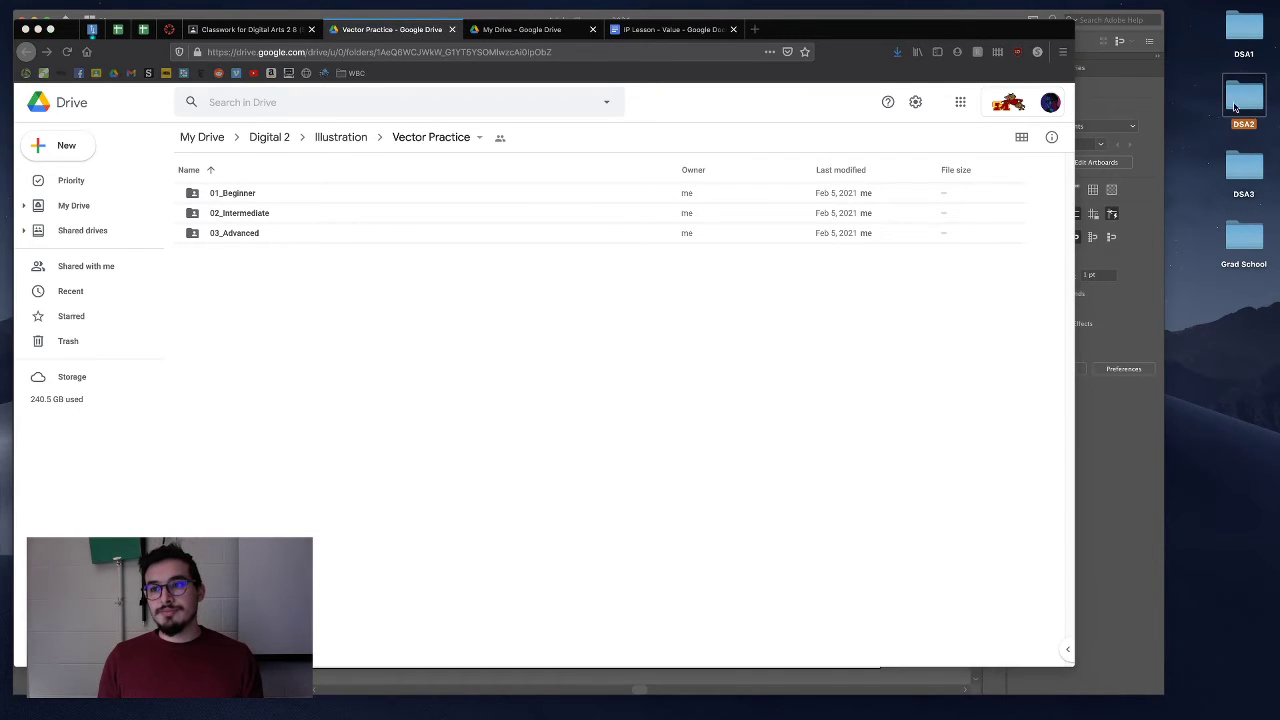
click(672, 209)
click(770, 175)
drag(773, 177, 1000, 697)
click(732, 118)
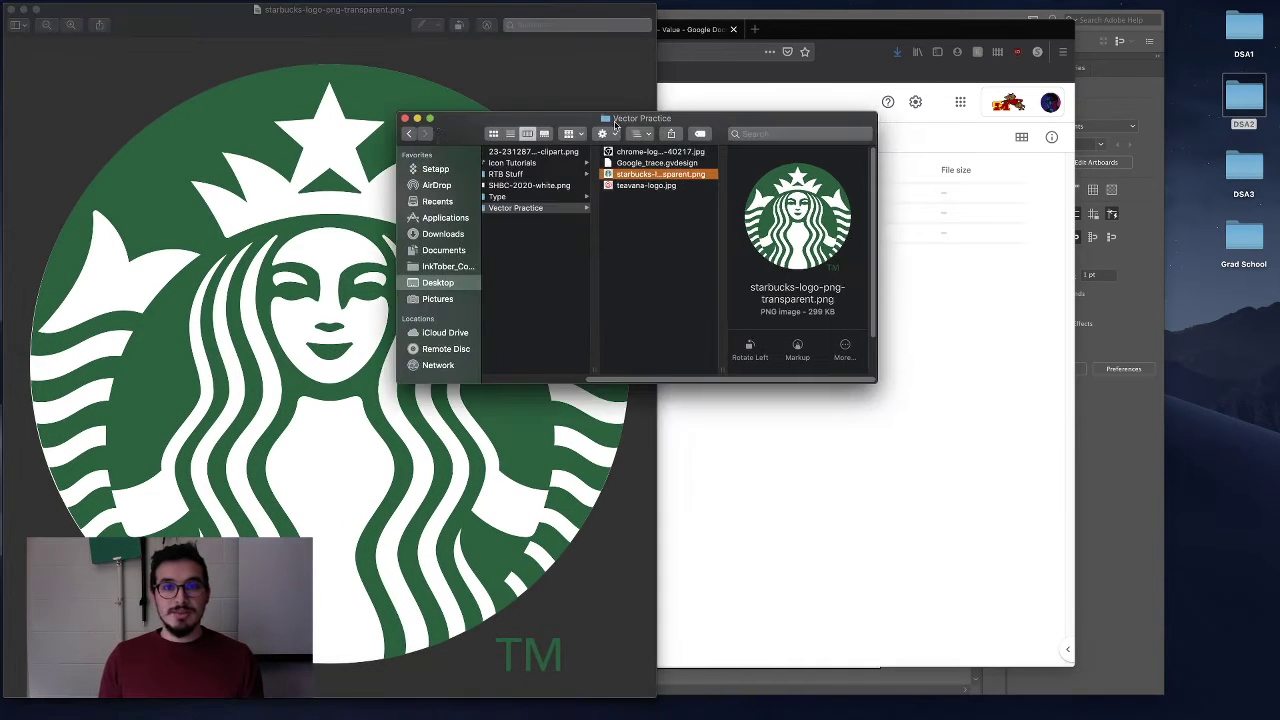
click(404, 122)
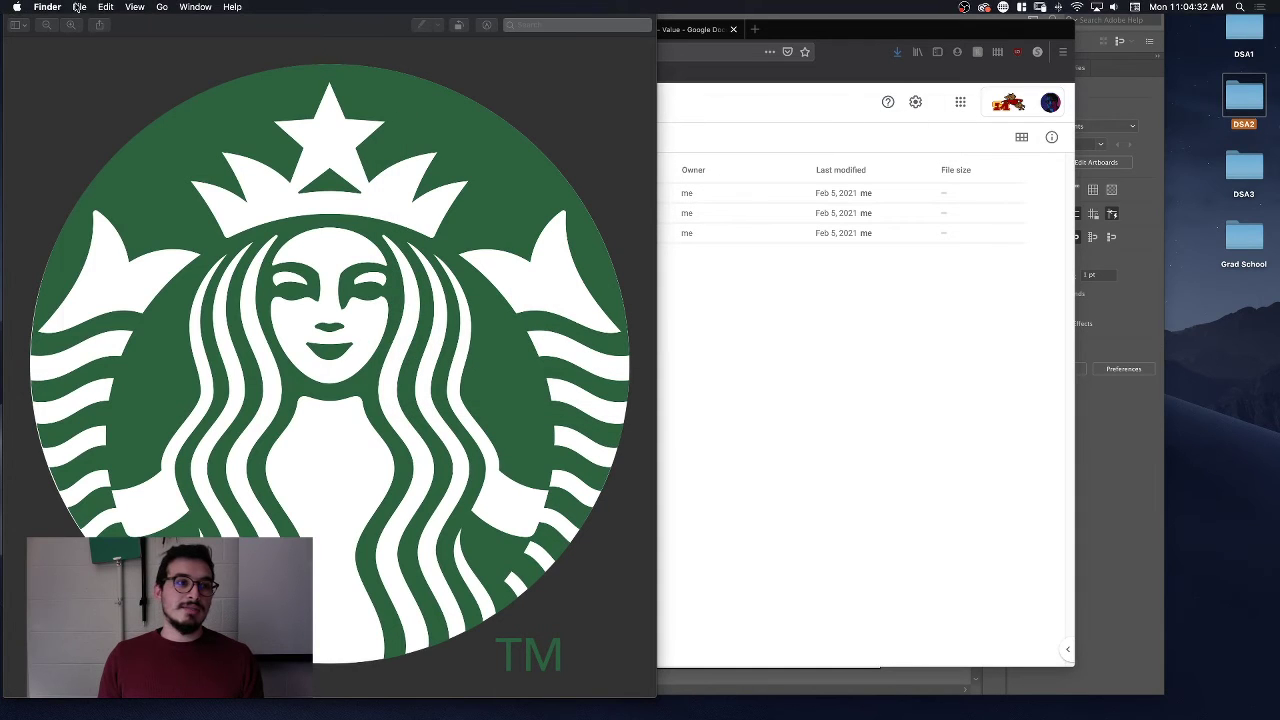
Try moving the Starbucks logo image to the Vector Practice folder inside DSA2, and close the image.
click(78, 7)
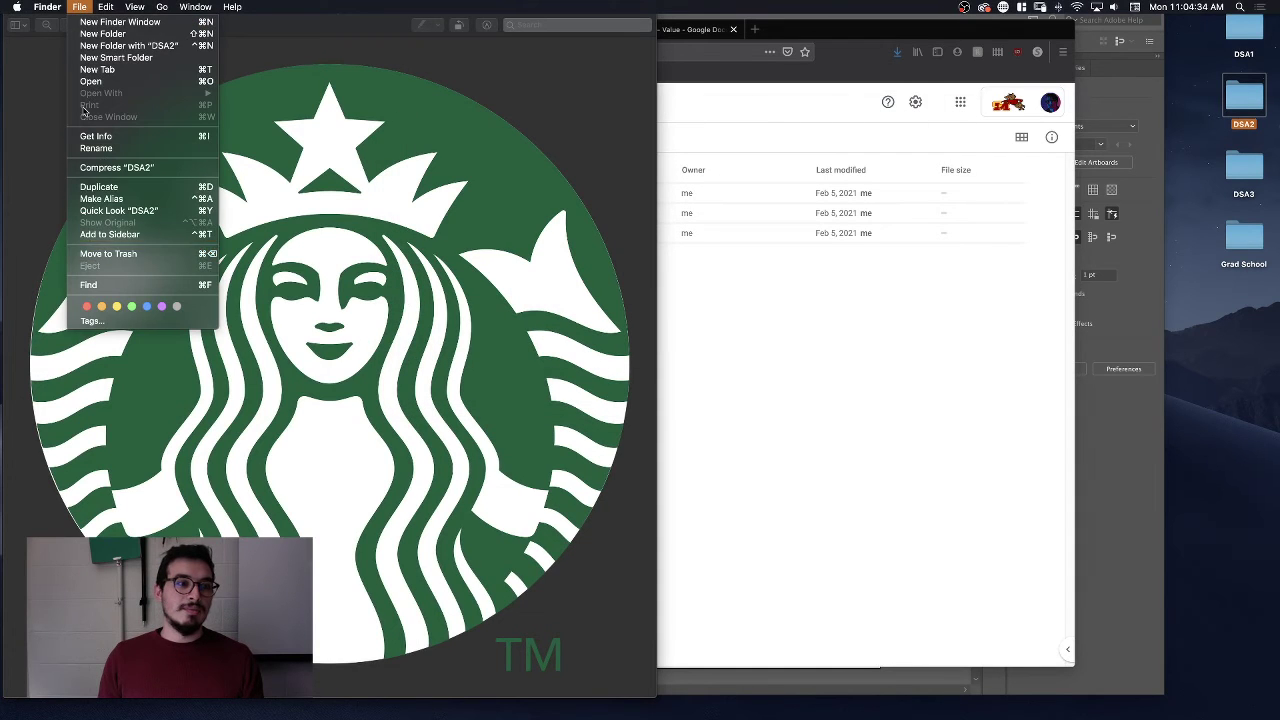
click(250, 120)
click(86, 7)
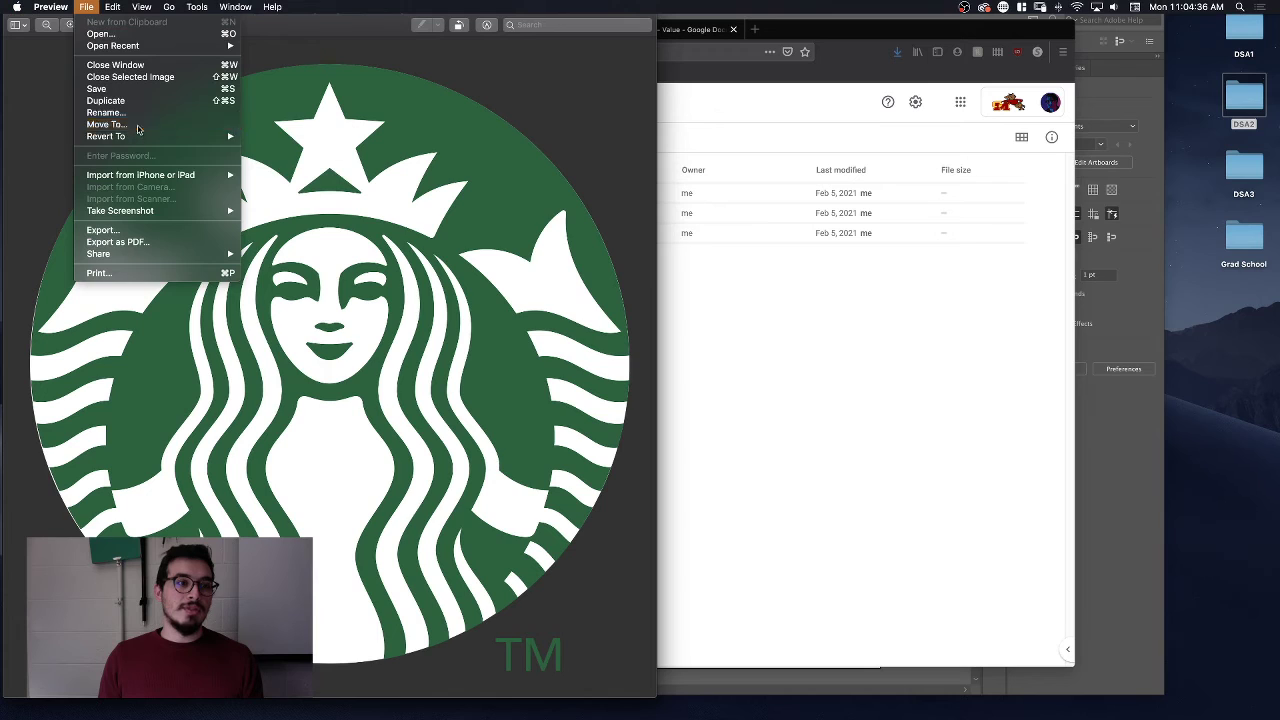
click(106, 124)
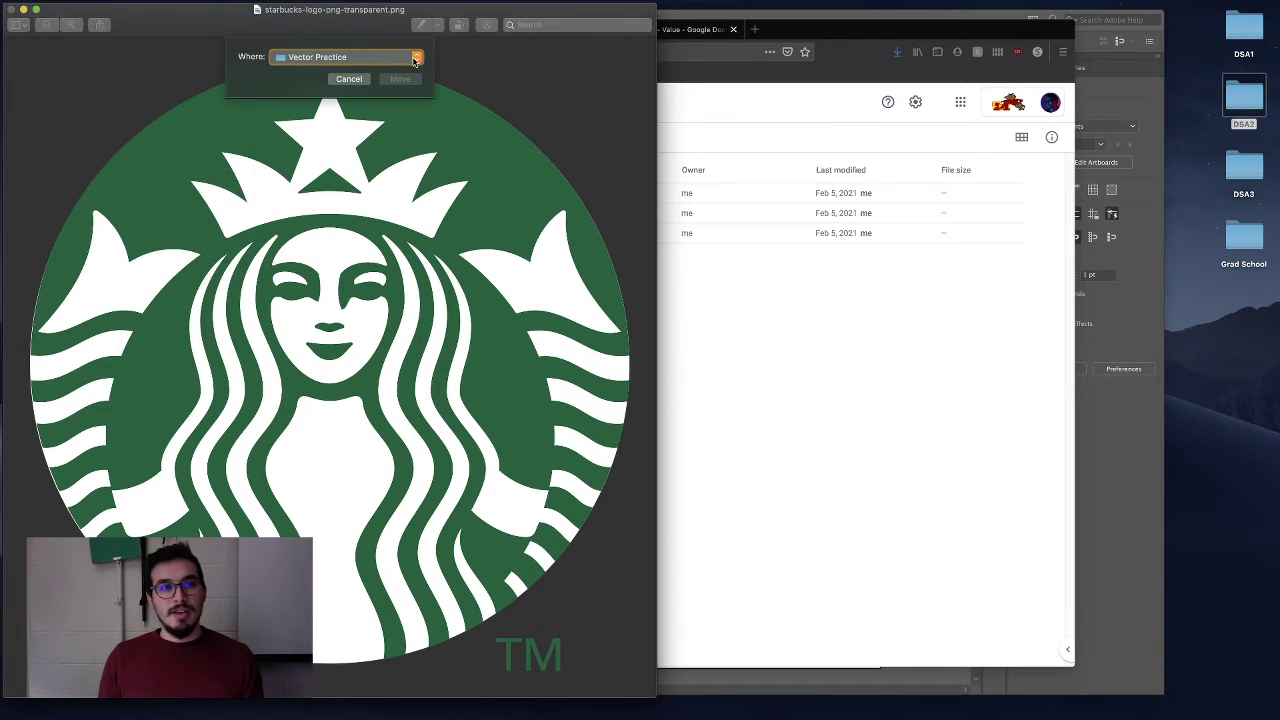
click(414, 61)
click(329, 337)
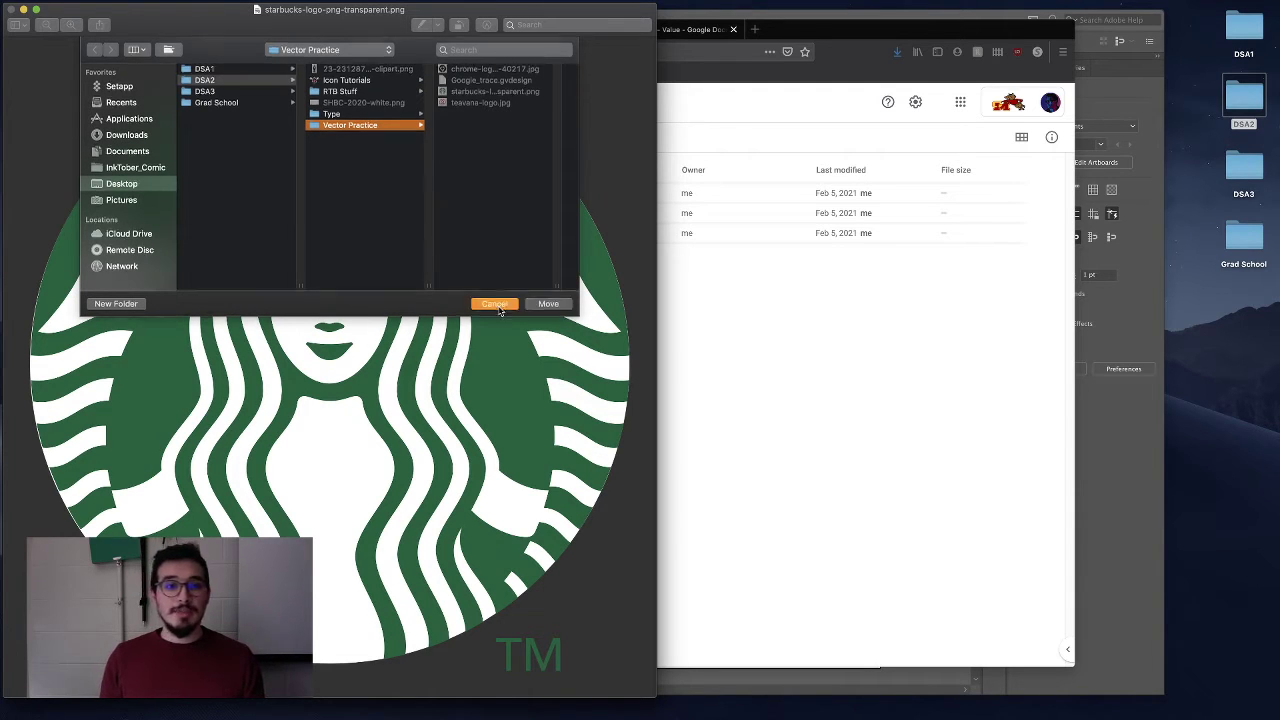
click(548, 303)
click(12, 10)
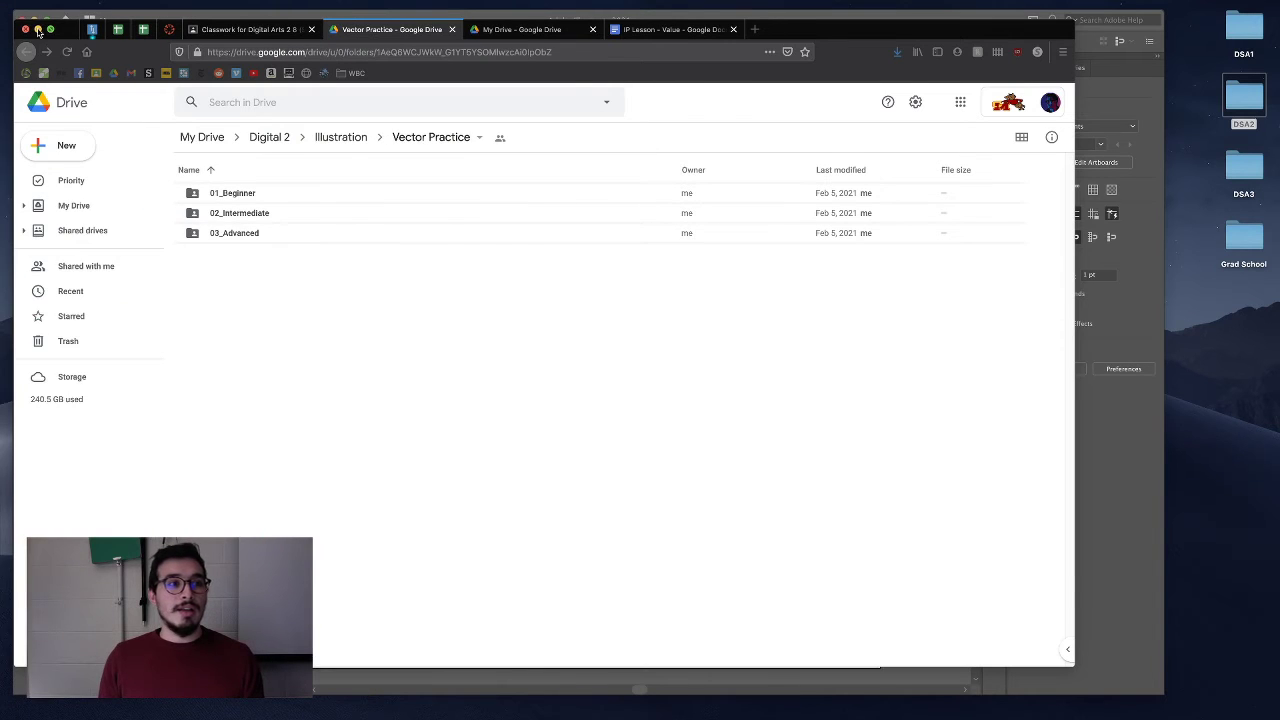
Switch to Illustrator and place starbucks-logo-png-transparent.png from the Vector Practice folder on the artboard as a linked image.
key(super+m)
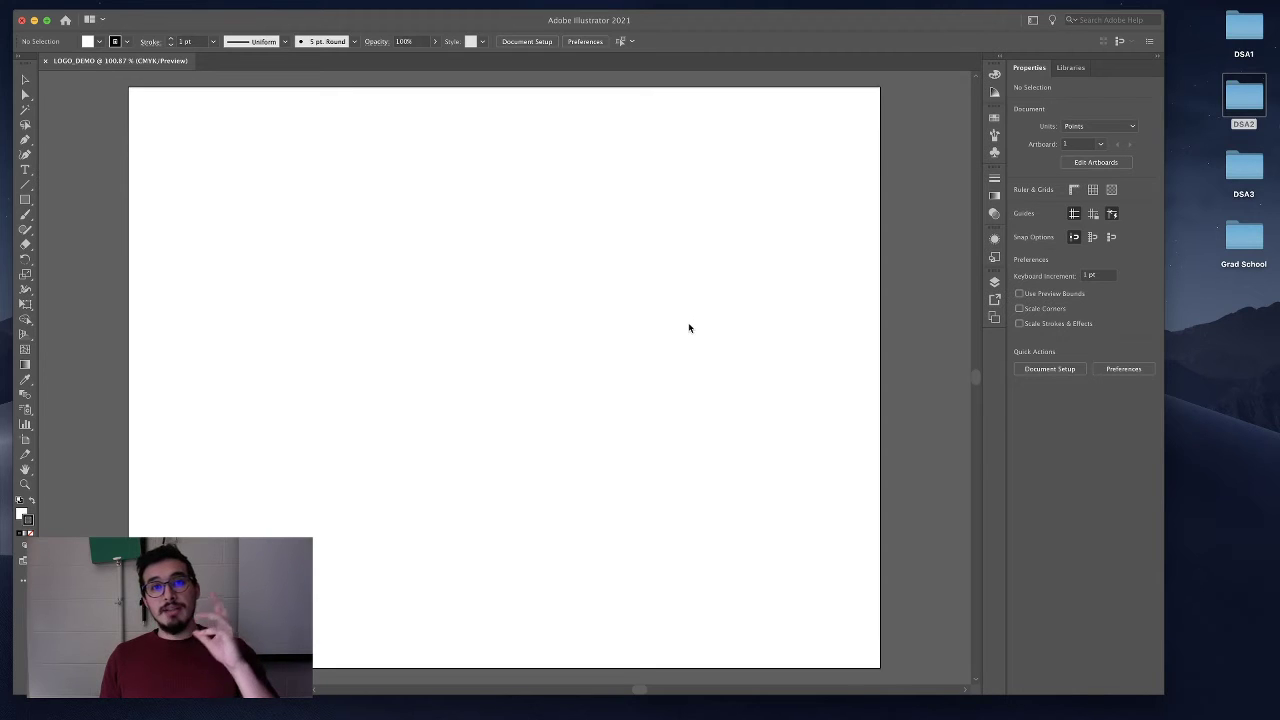
click(90, 6)
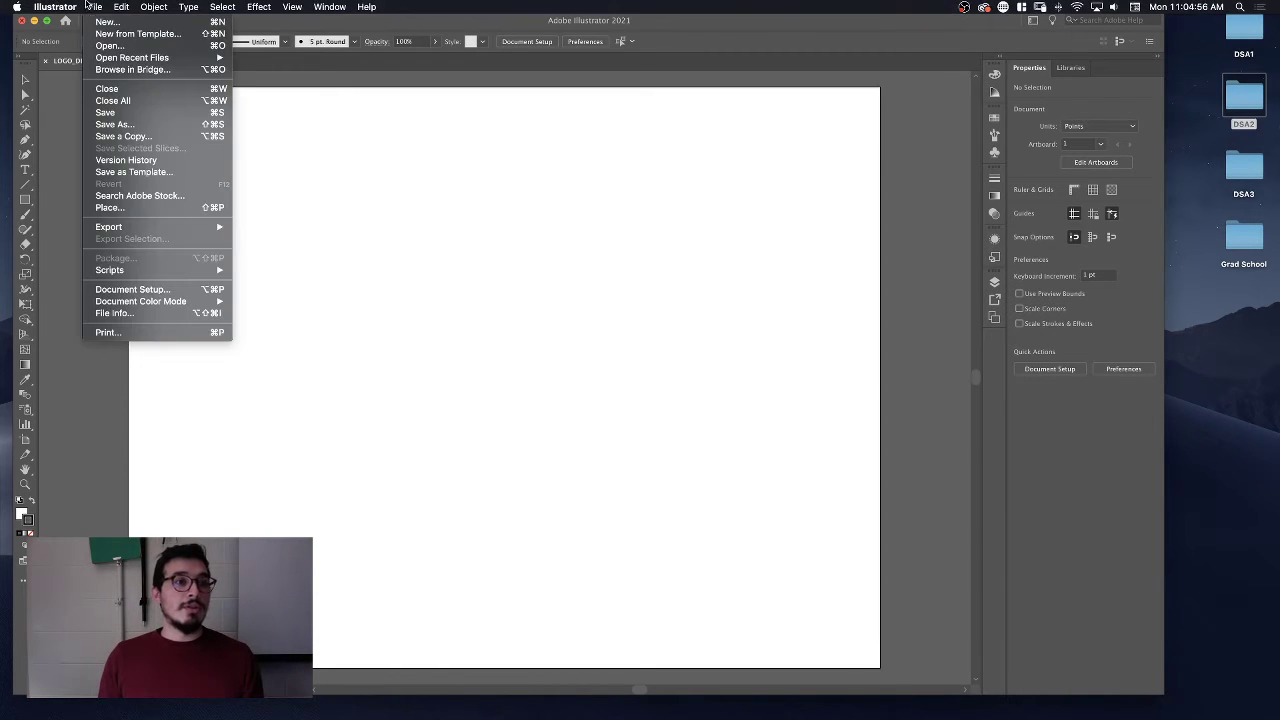
click(201, 207)
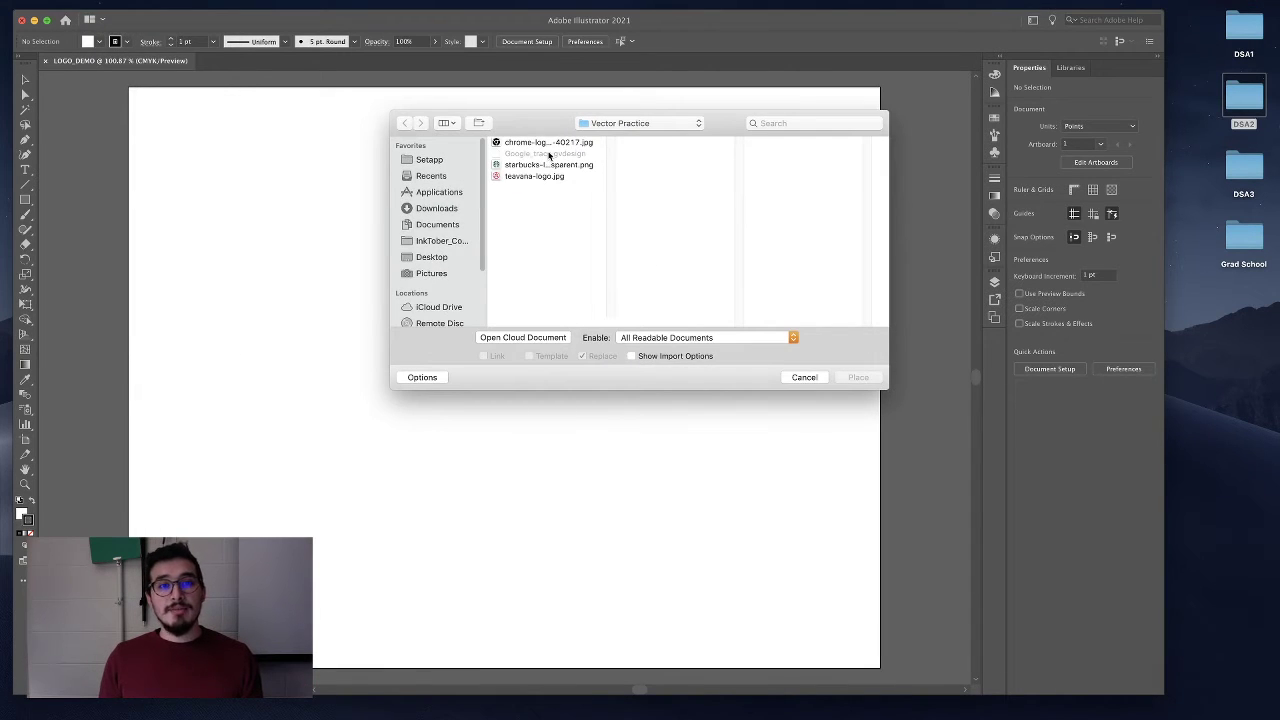
click(541, 166)
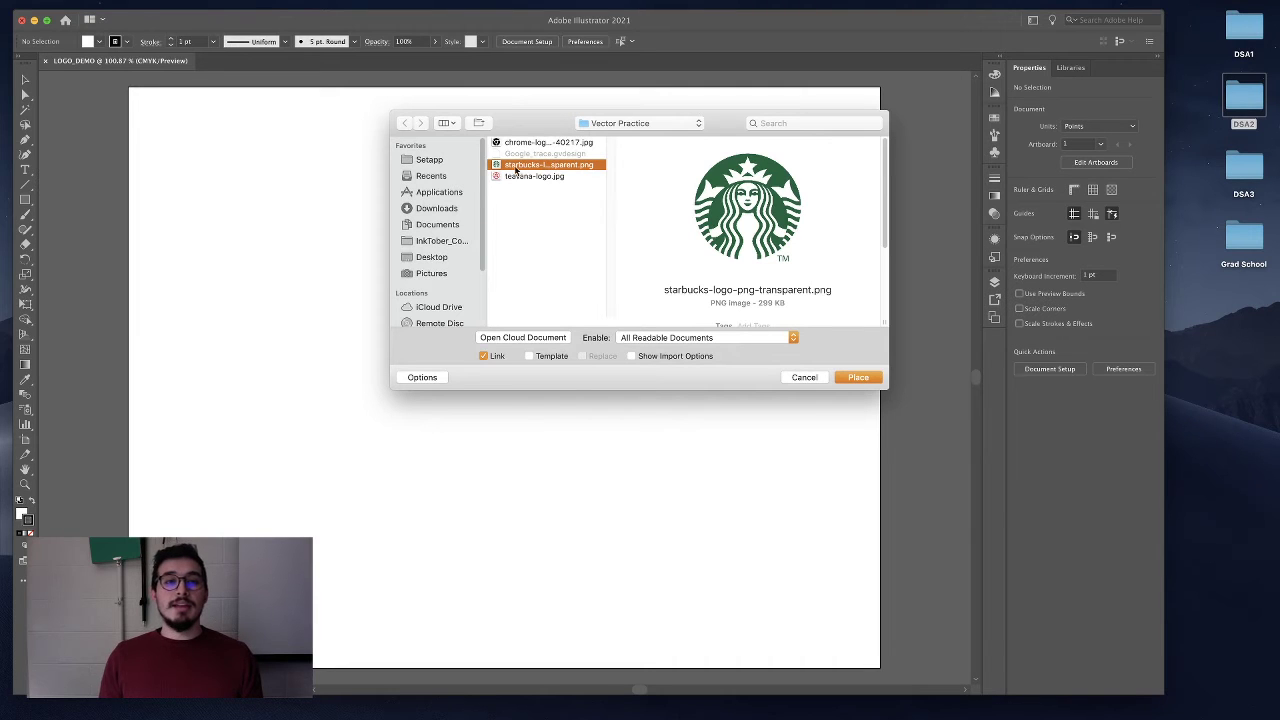
click(857, 378)
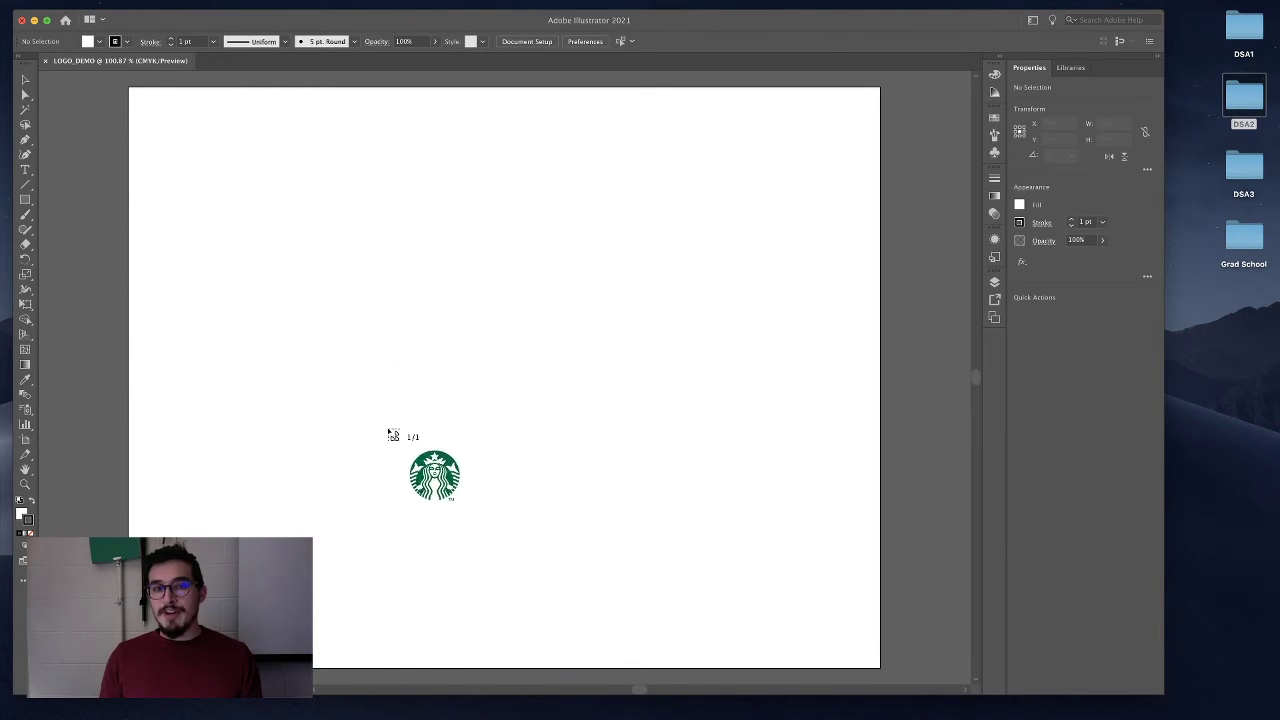
click(297, 166)
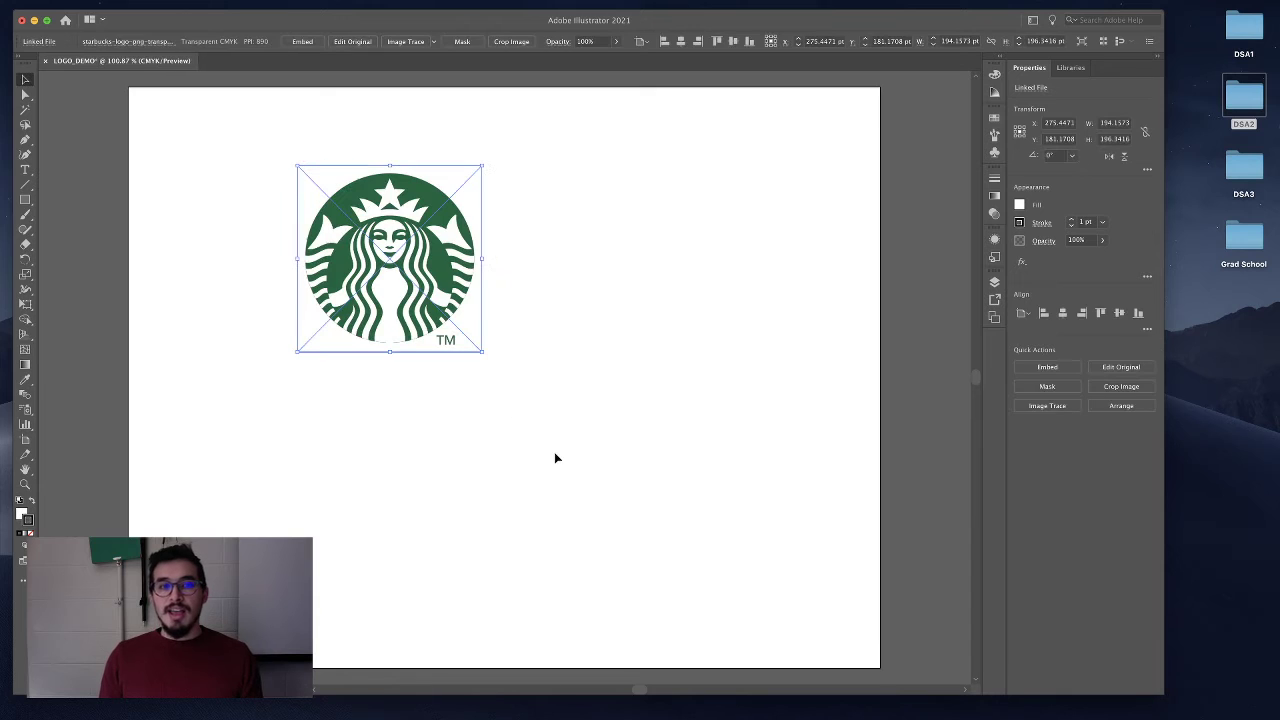
Move the placed Starbucks logo to the middle of the artboard, enlarge it proportionally to nearly fill the artboard's height, and deselect it.
drag(422, 287, 578, 386)
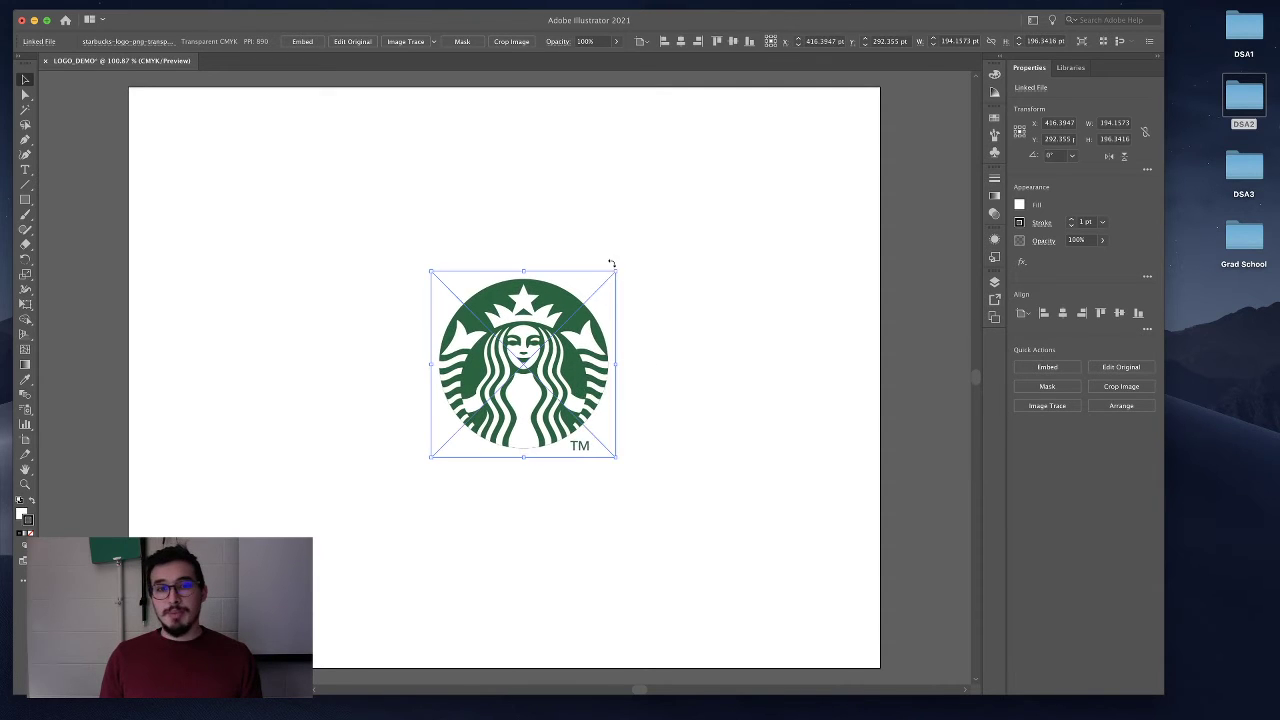
drag(617, 271, 777, 107)
drag(693, 283, 504, 452)
drag(589, 277, 880, 100)
mouse_move(628, 398)
mouse_down()
mouse_move(658, 405)
mouse_move(670, 392)
mouse_move(643, 416)
mouse_move(657, 385)
mouse_move(646, 388)
mouse_move(672, 408)
mouse_move(679, 393)
mouse_move(642, 412)
mouse_move(666, 409)
mouse_move(657, 391)
mouse_move(646, 401)
mouse_move(656, 389)
mouse_move(646, 397)
mouse_up()
click(777, 403)
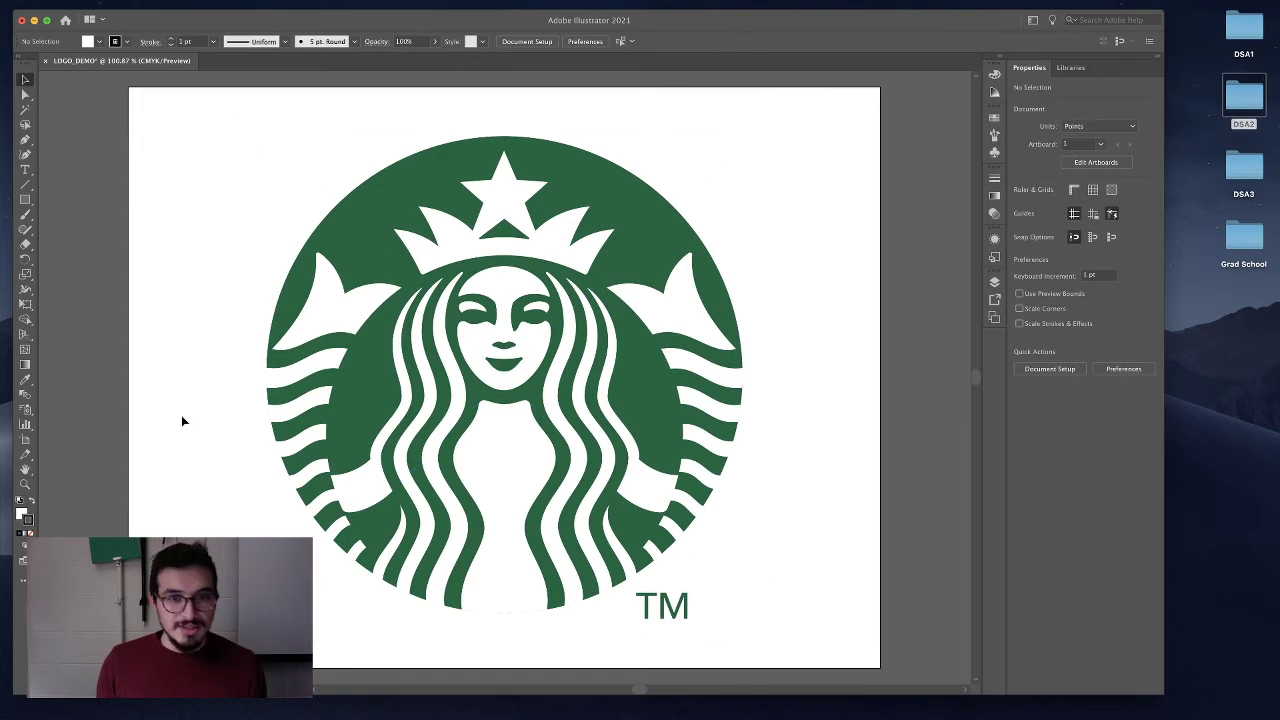
scroll(184, 420, left, 1)
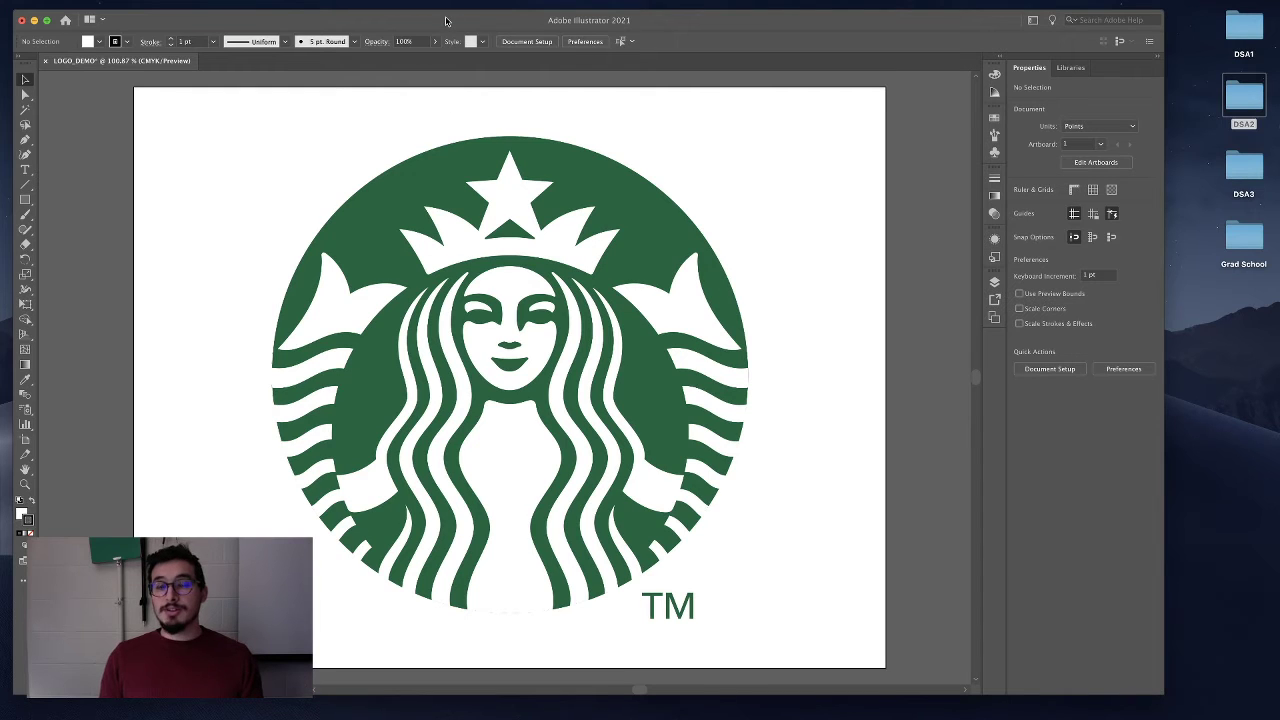
Set the workspace to Essentials Classic.
mouse_move(448, 5)
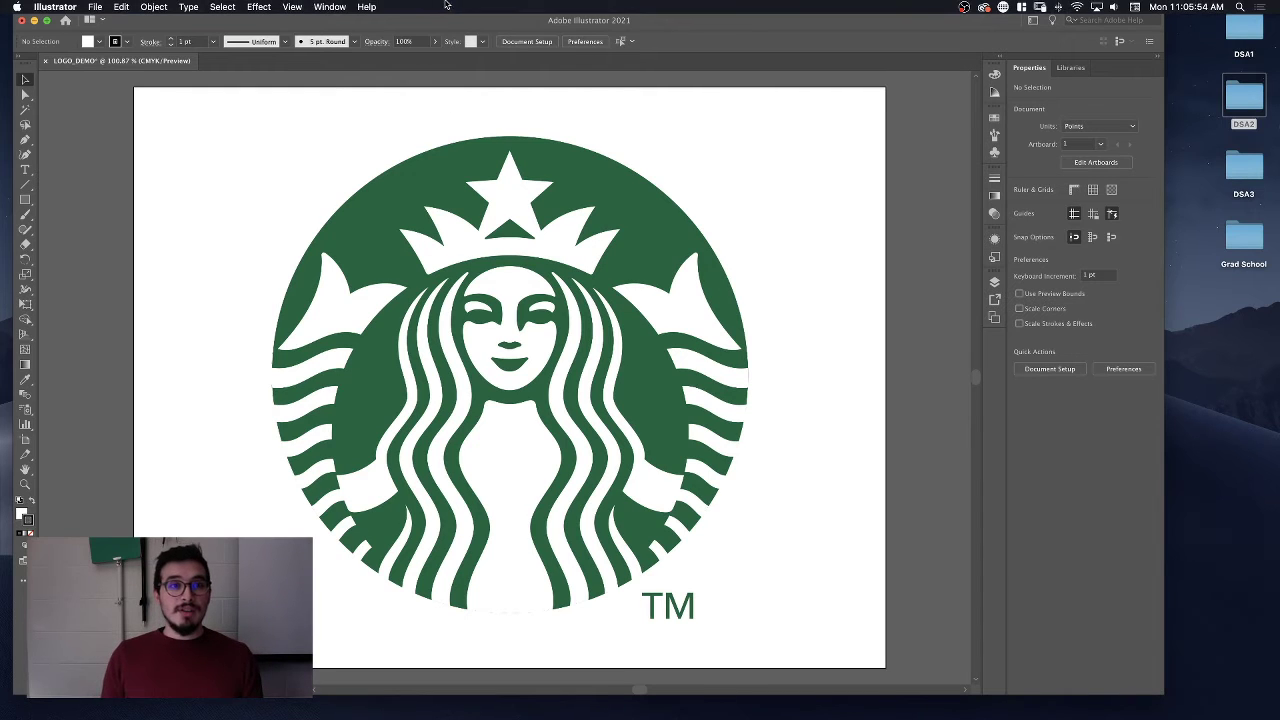
click(329, 7)
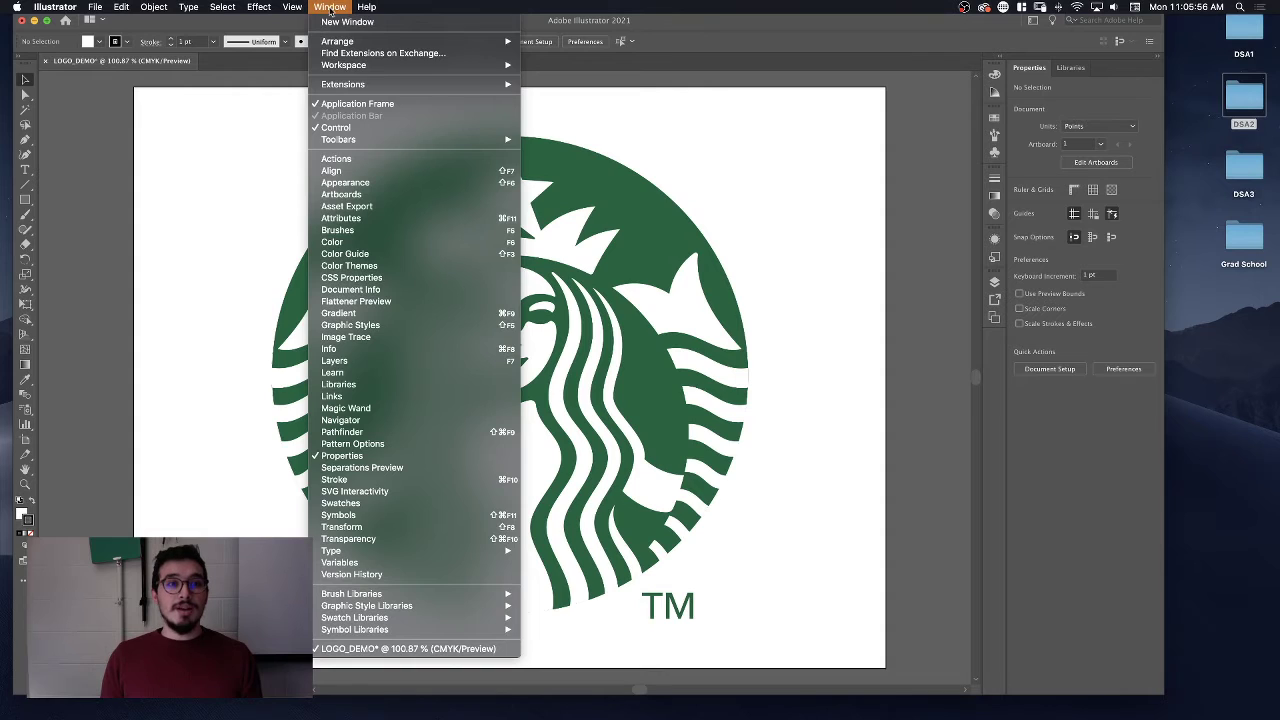
mouse_move(375, 68)
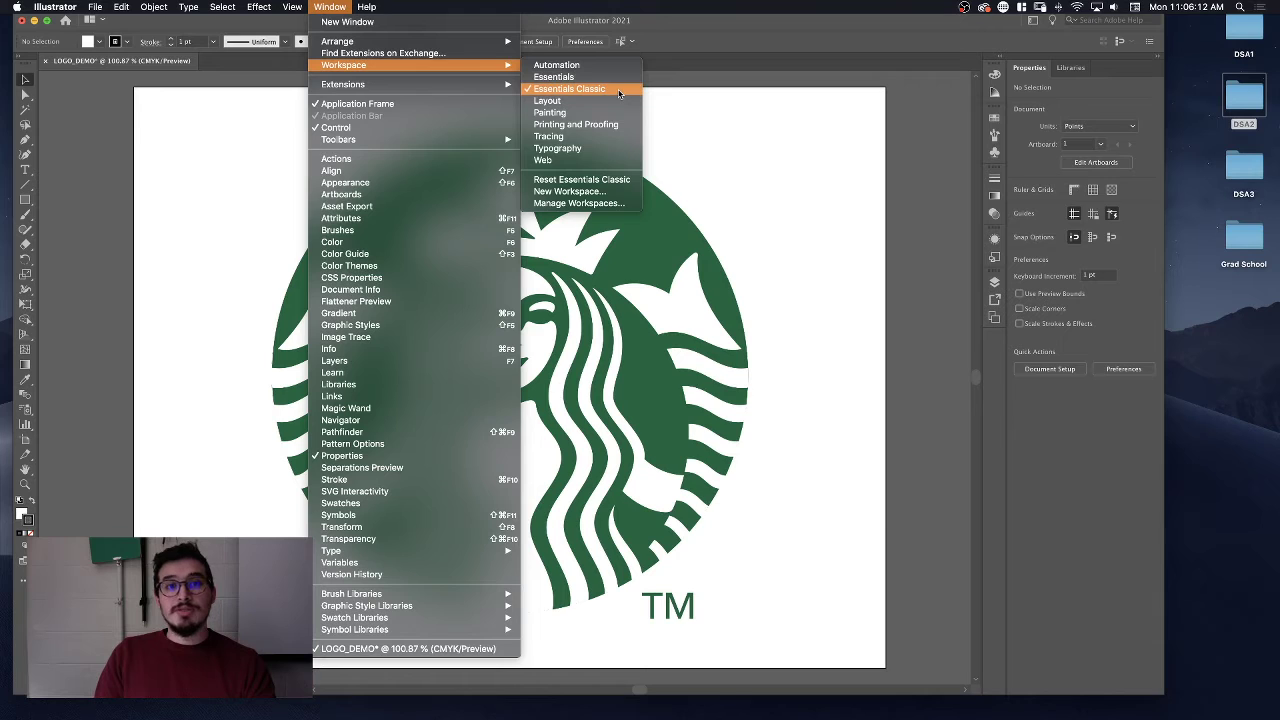
click(619, 93)
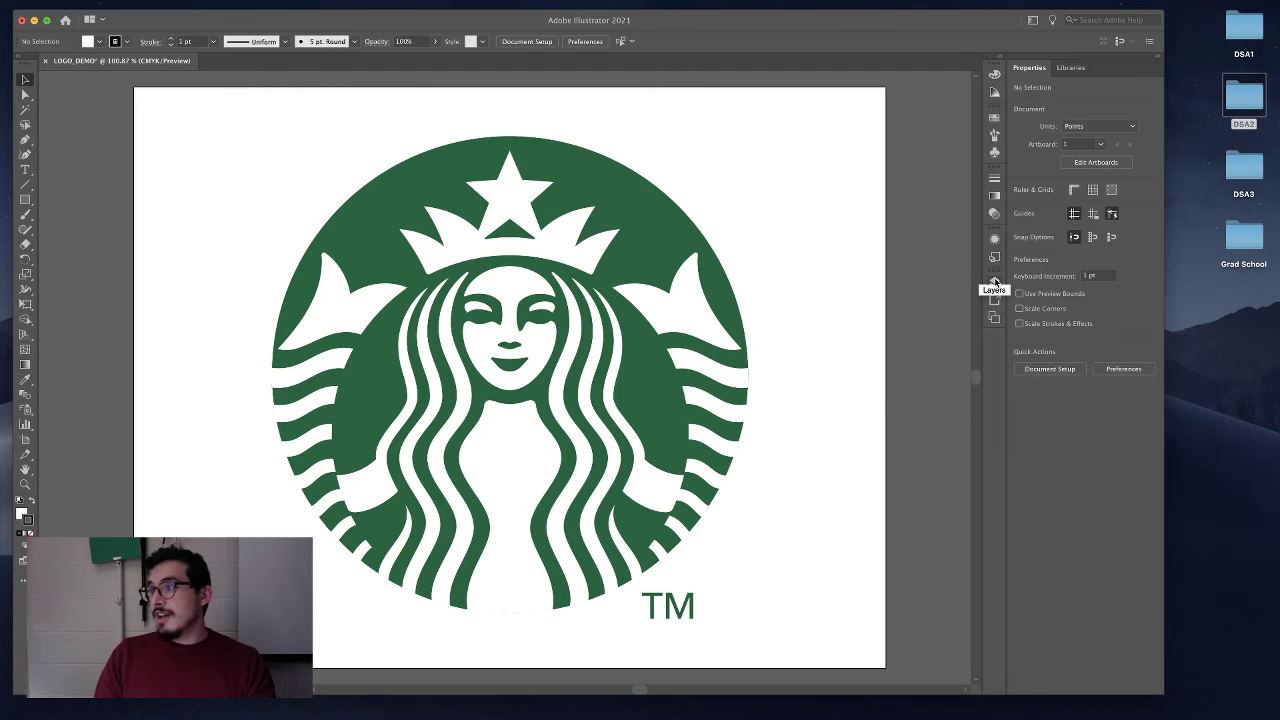
Expand Layer 1 in the layer list, lock the linked Starbucks image inside it, and put the layer list away.
click(995, 285)
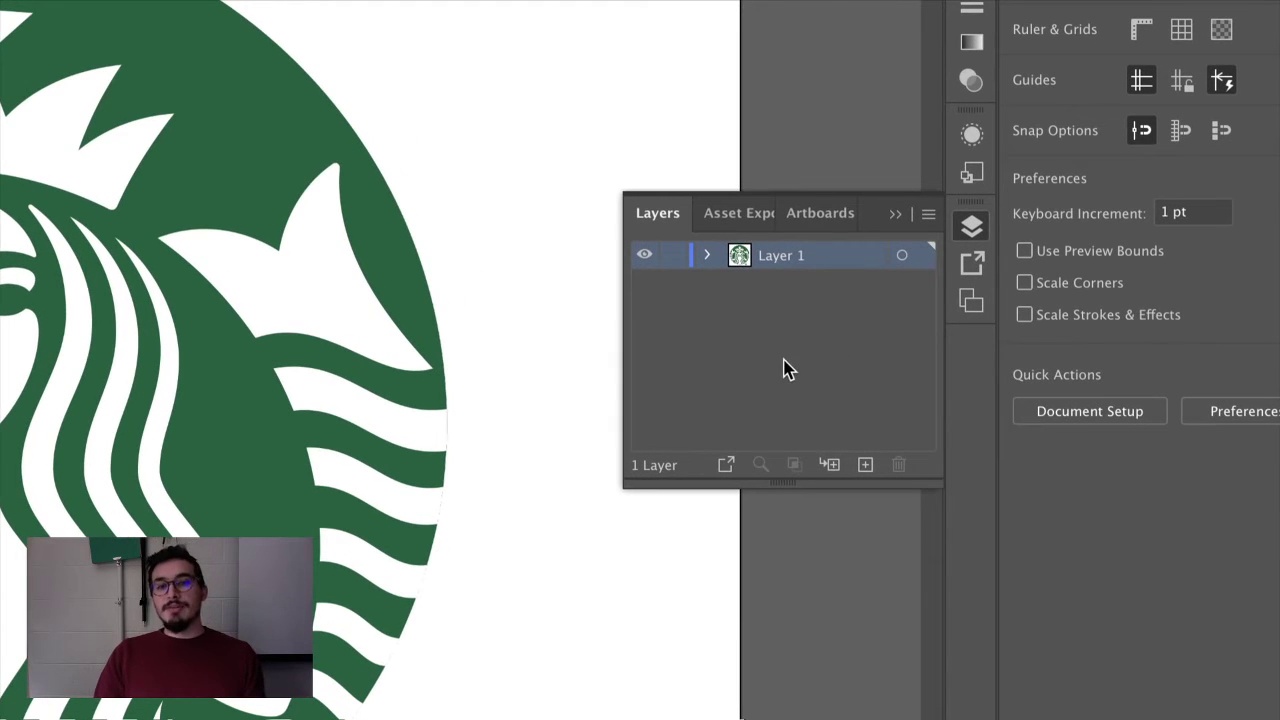
click(707, 256)
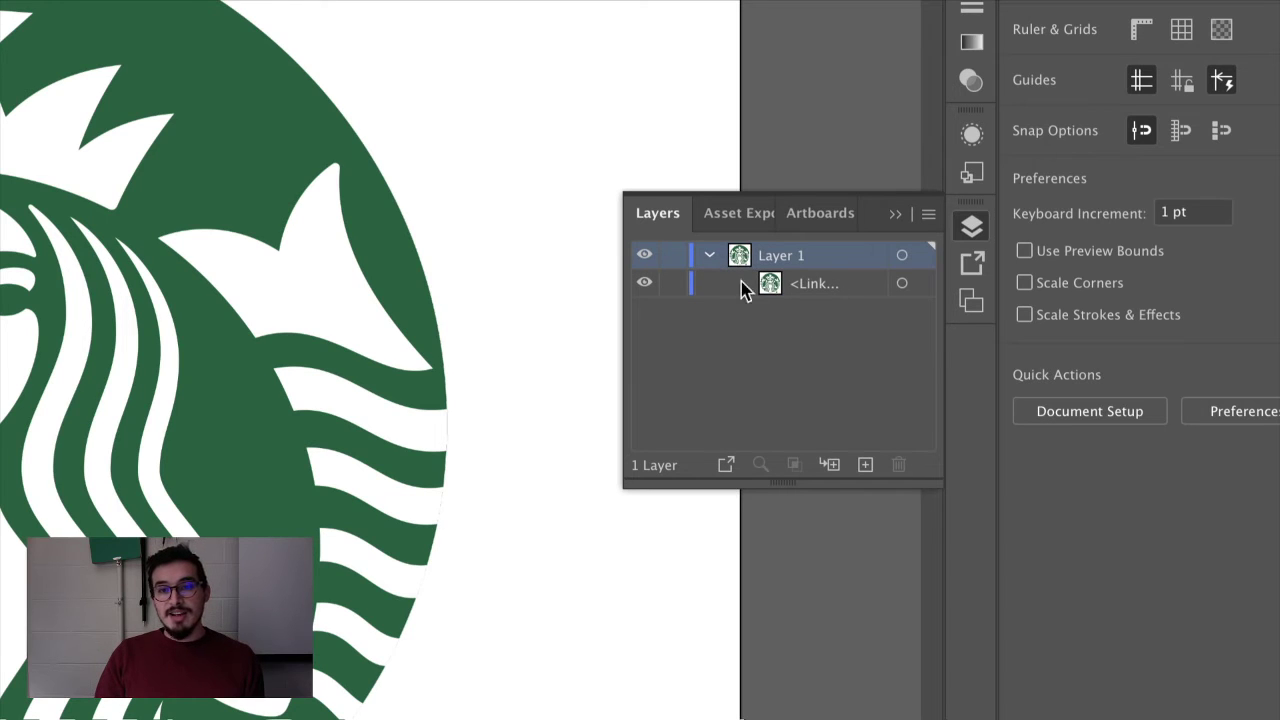
click(709, 256)
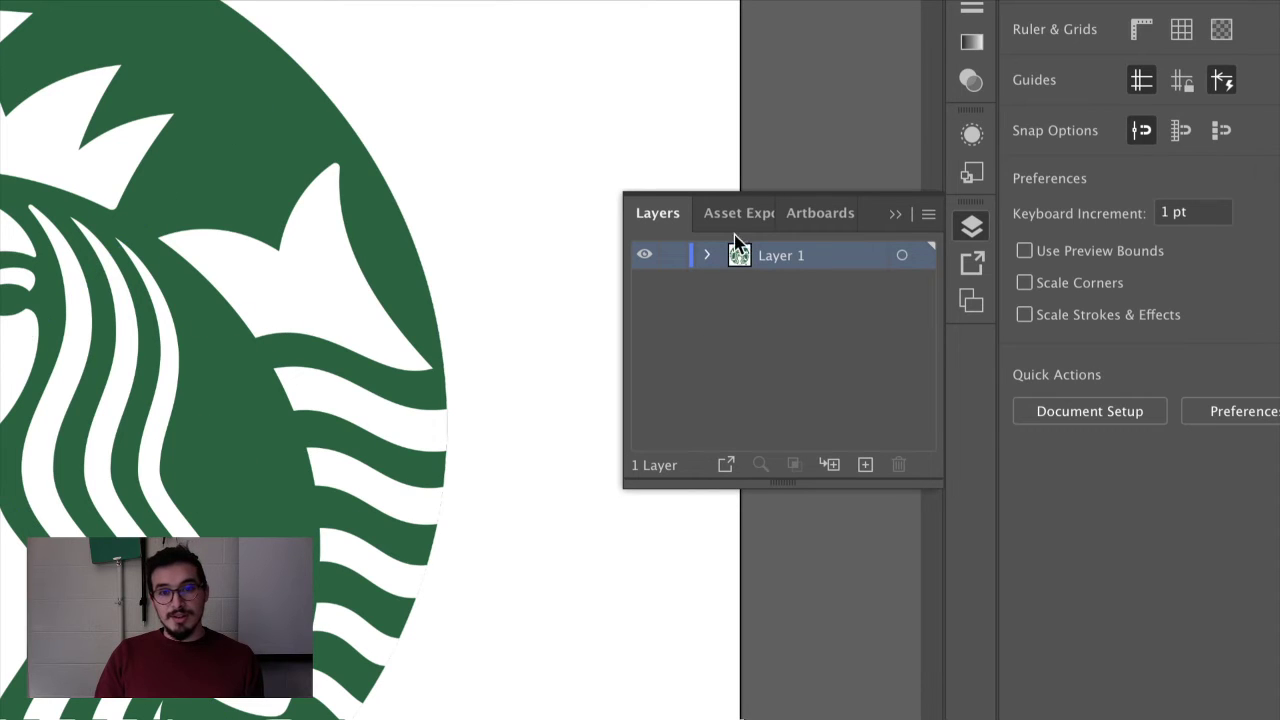
click(708, 257)
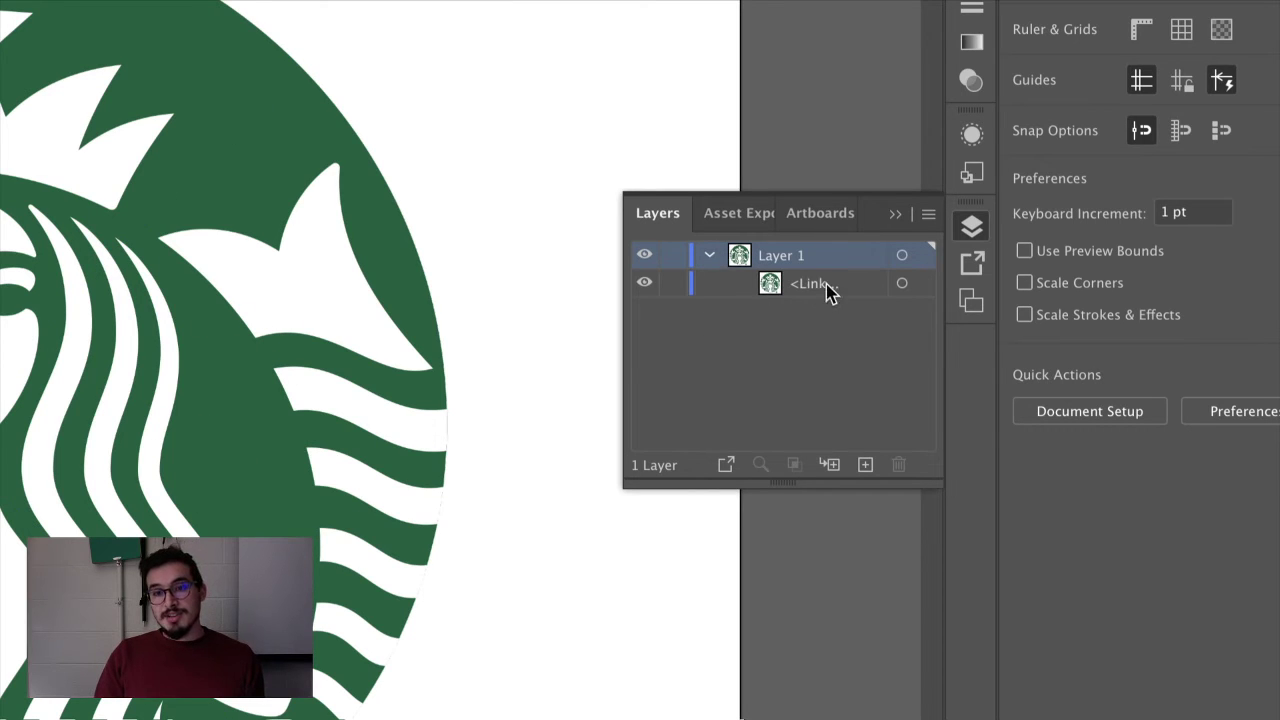
click(710, 262)
click(710, 266)
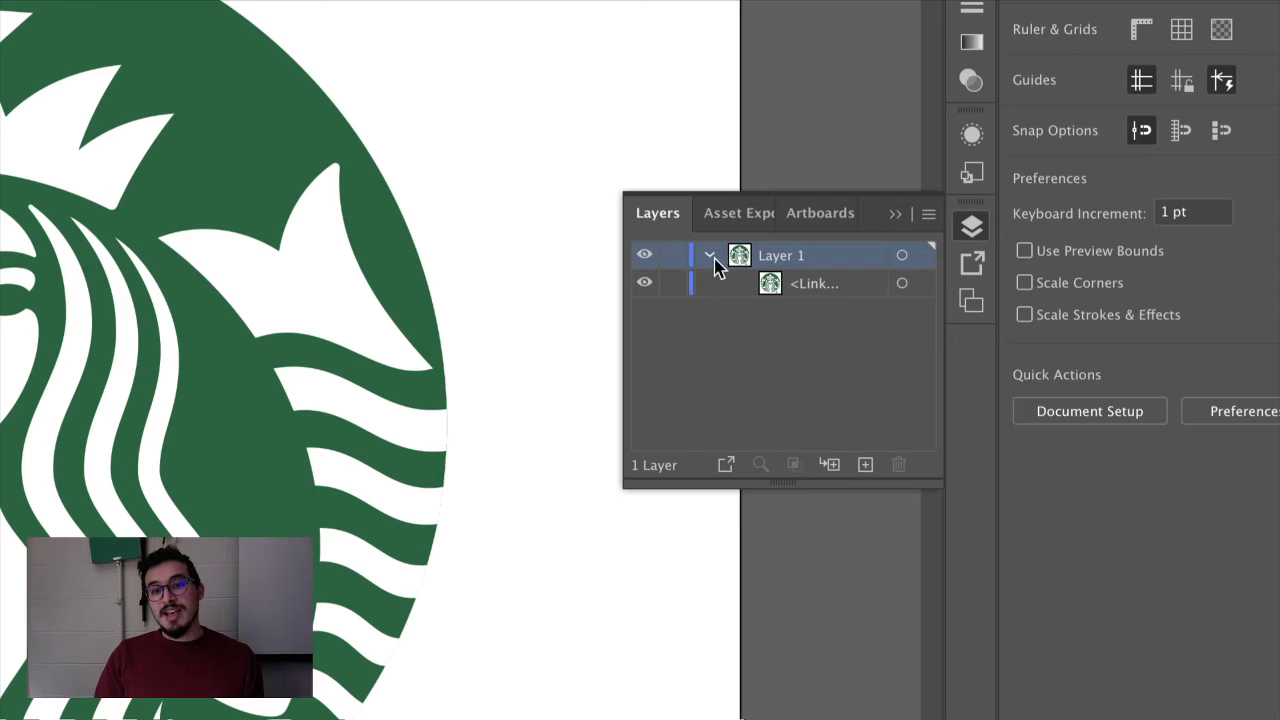
click(675, 285)
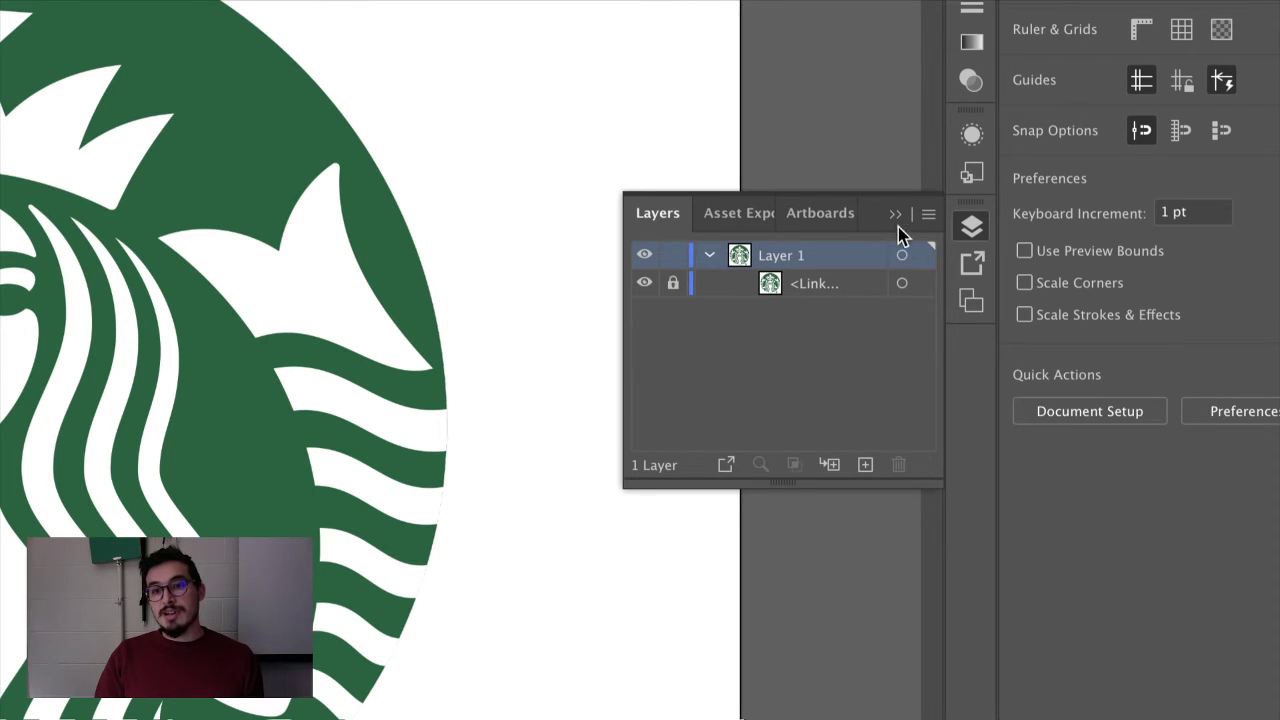
click(972, 228)
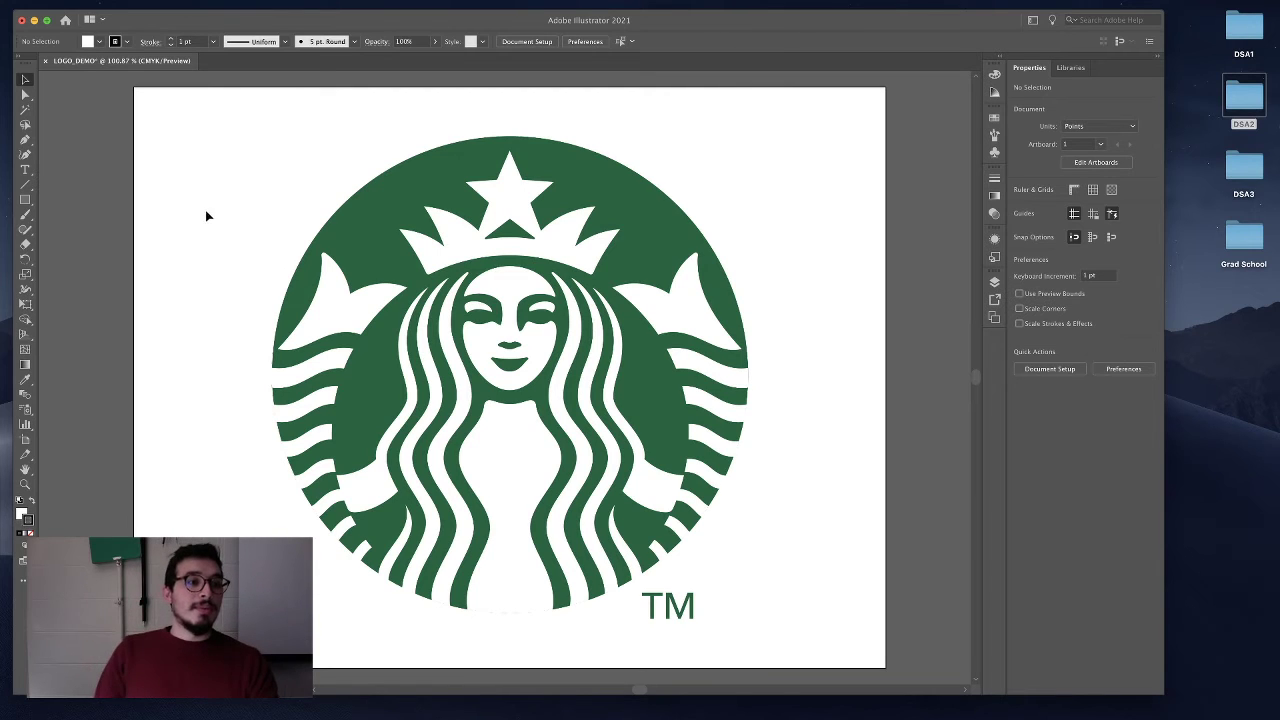
Activate the Pen tool and alternate between fill and stroke as the active color, ending with stroke in front.
click(23, 142)
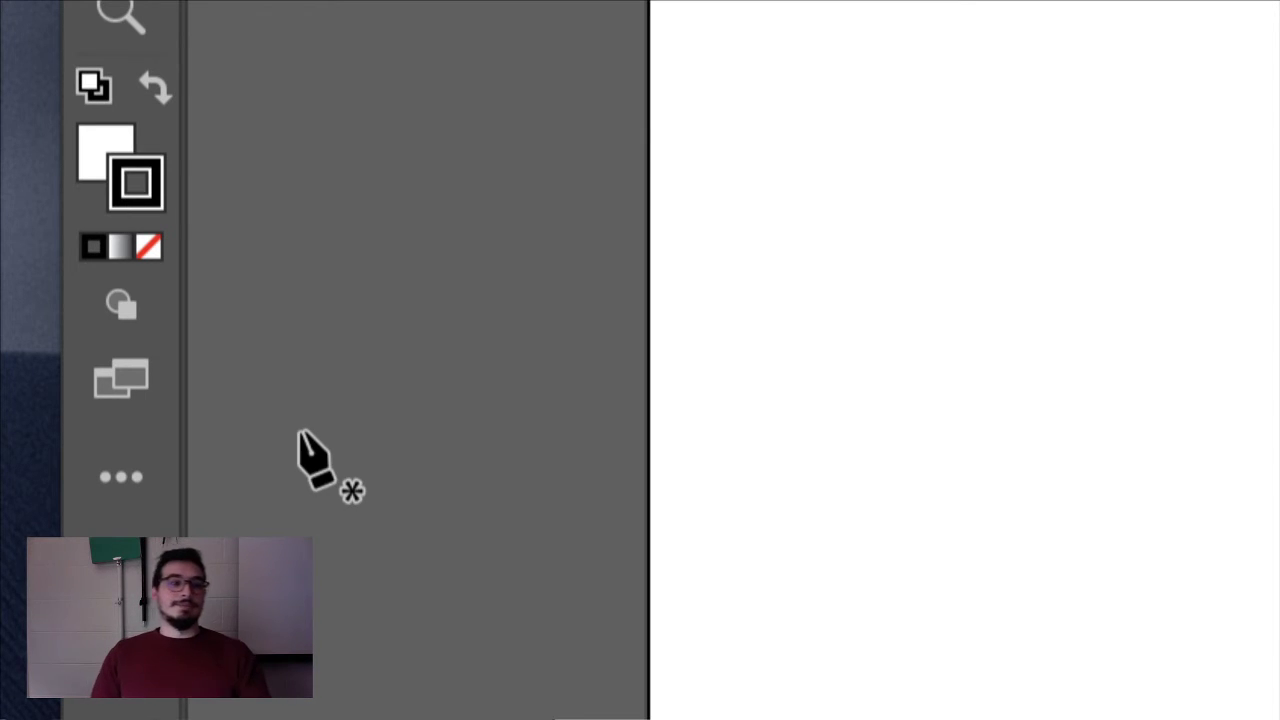
click(103, 166)
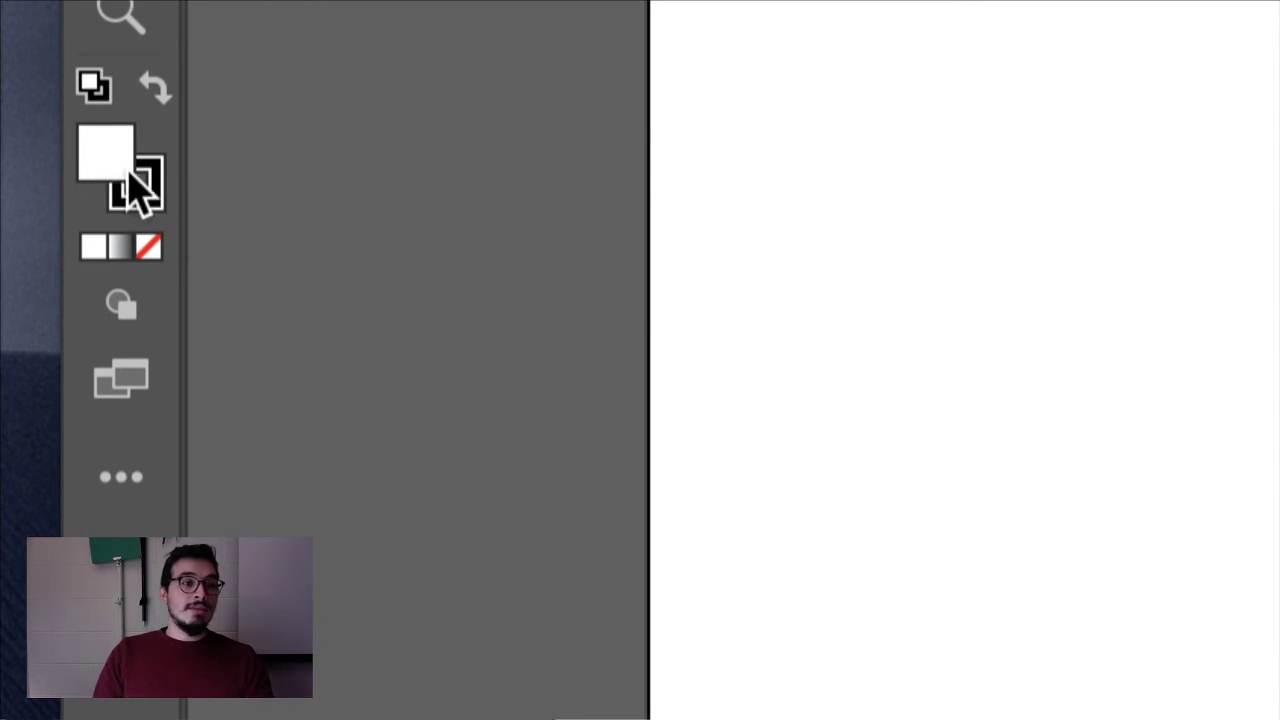
click(148, 204)
click(100, 150)
click(140, 182)
click(103, 150)
click(155, 205)
click(103, 155)
click(137, 186)
click(100, 155)
click(137, 195)
click(109, 170)
click(158, 198)
click(103, 160)
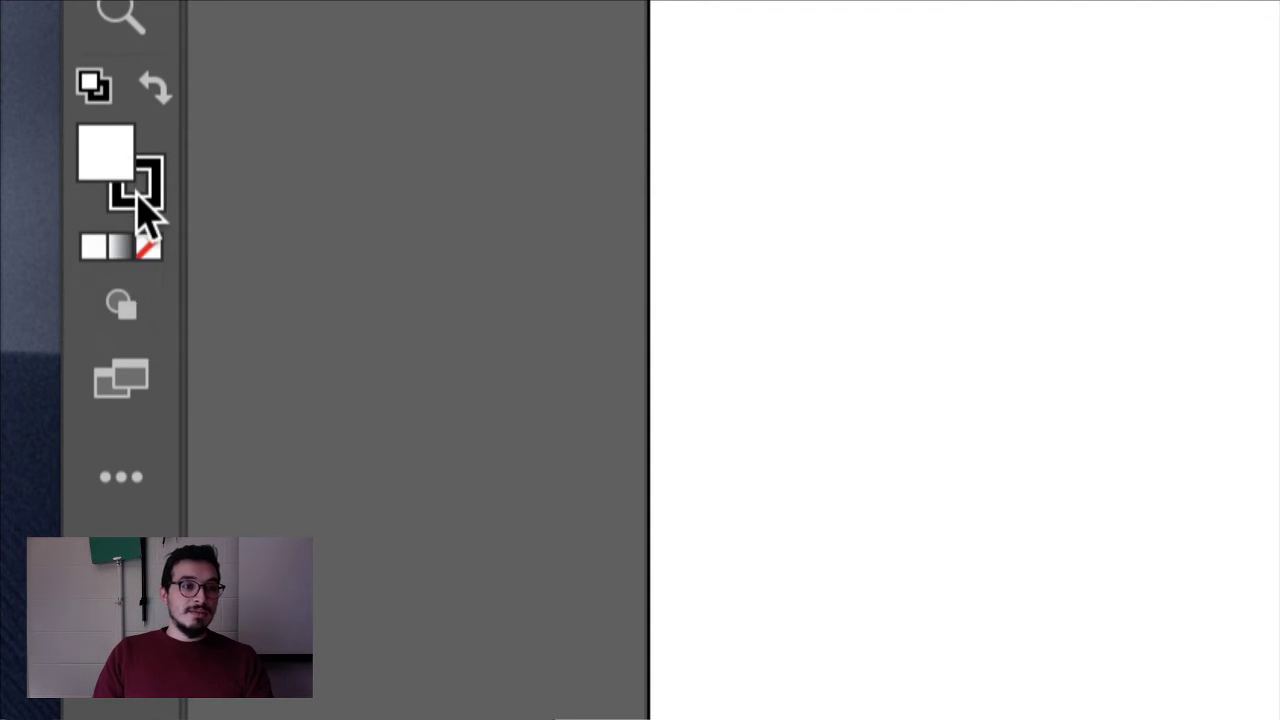
click(135, 195)
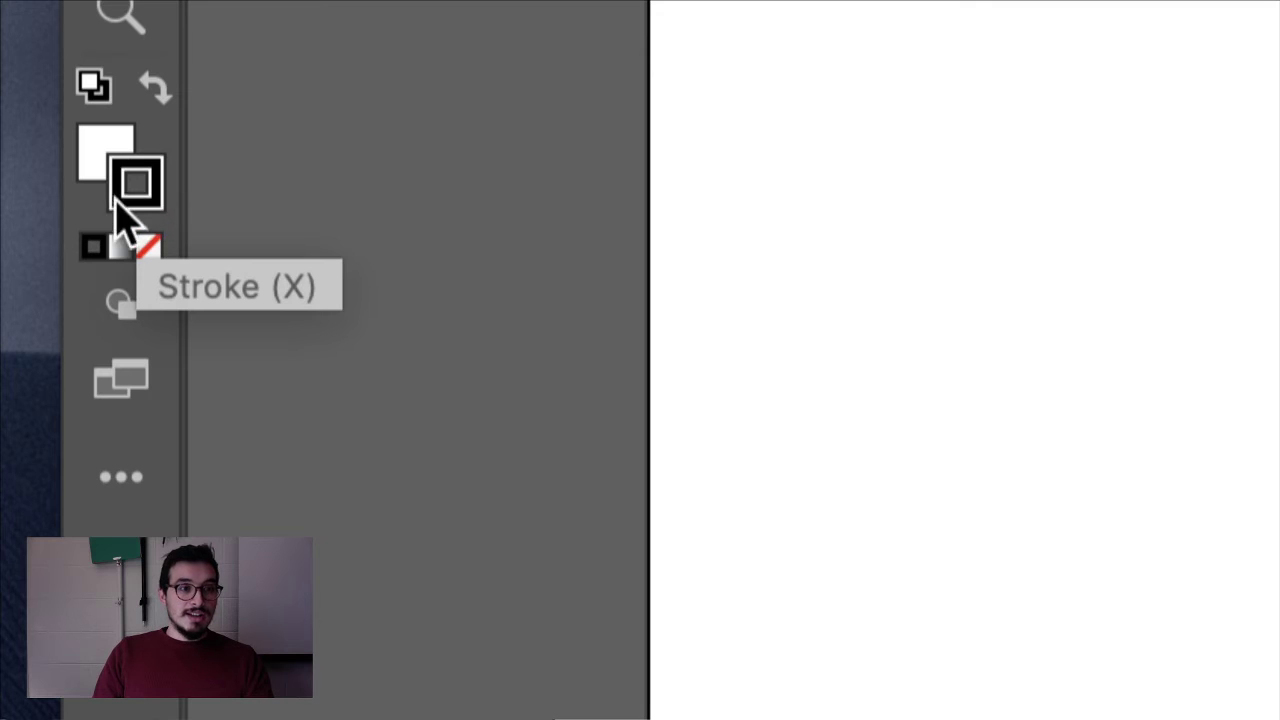
click(103, 155)
click(137, 194)
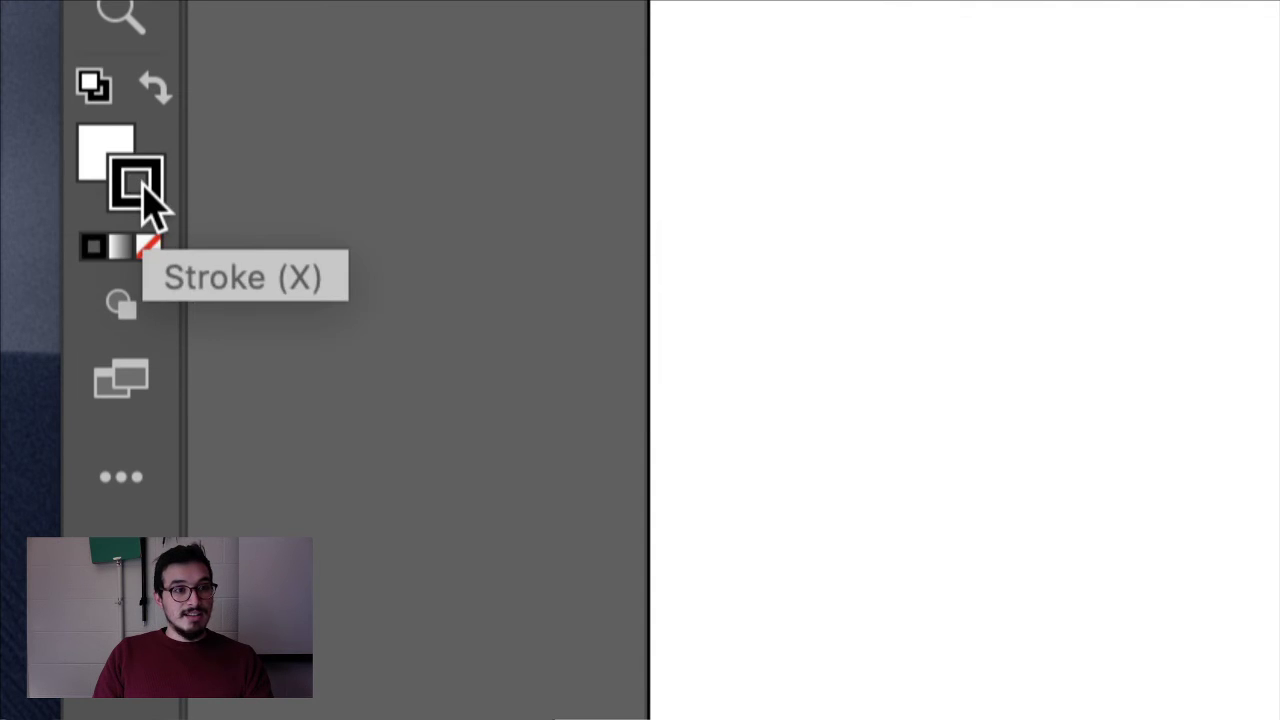
click(108, 160)
click(148, 205)
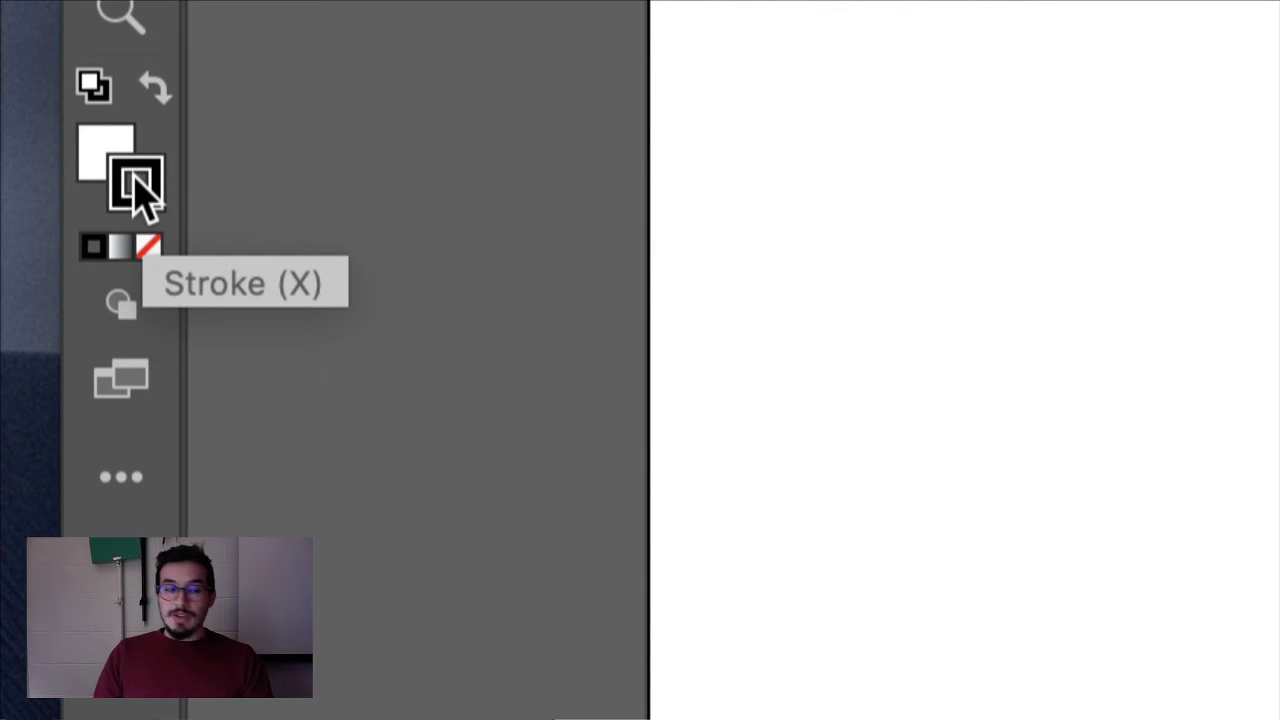
Set the fill to None and the stroke color to bright magenta, hex FF00CF.
click(95, 170)
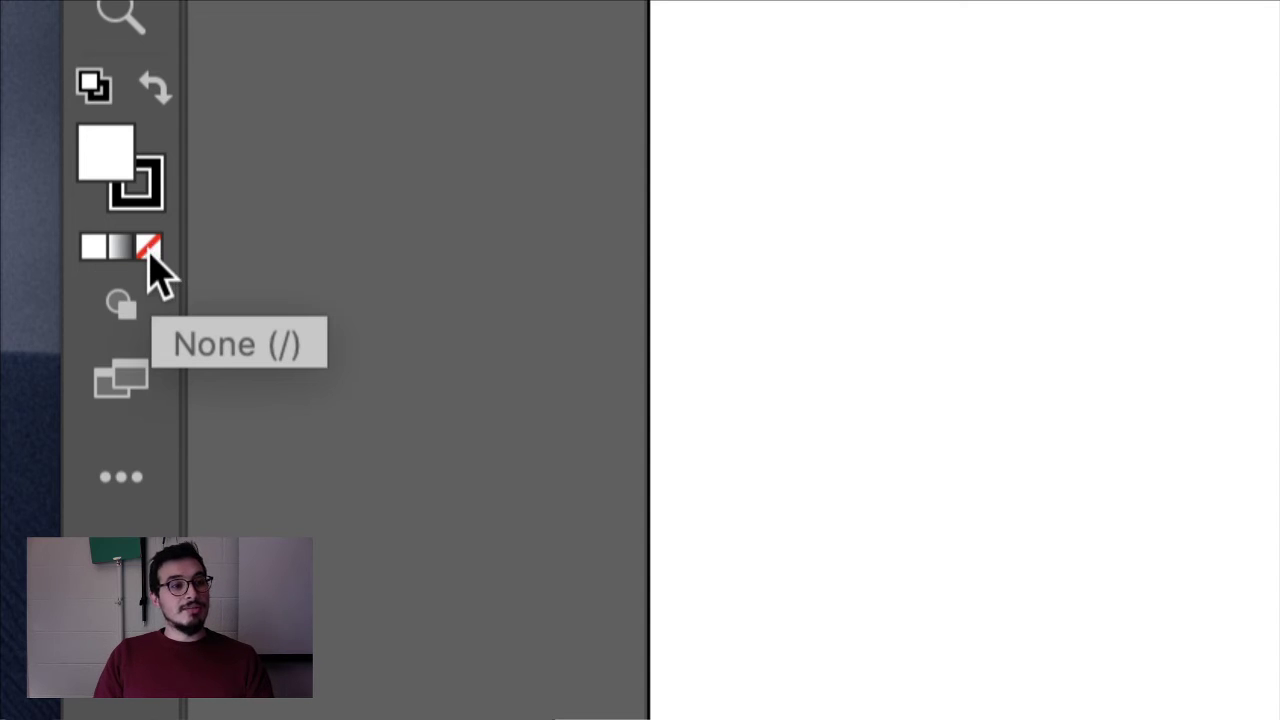
click(150, 262)
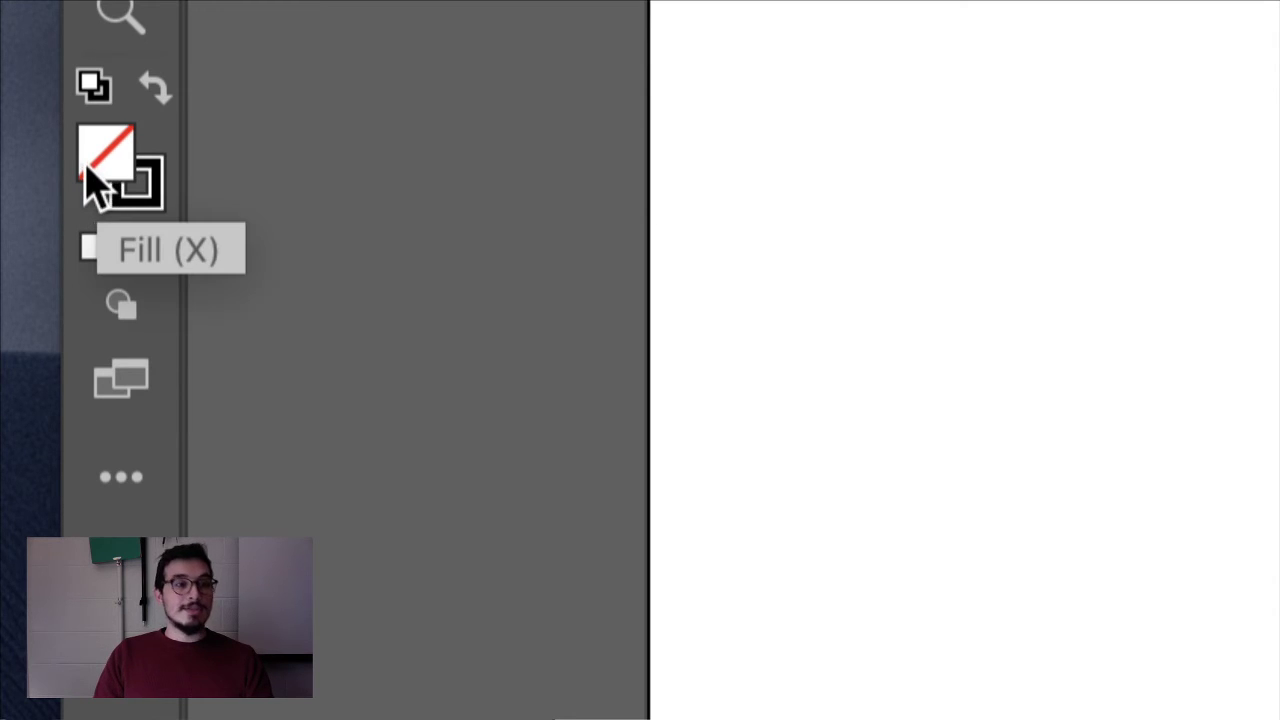
click(151, 201)
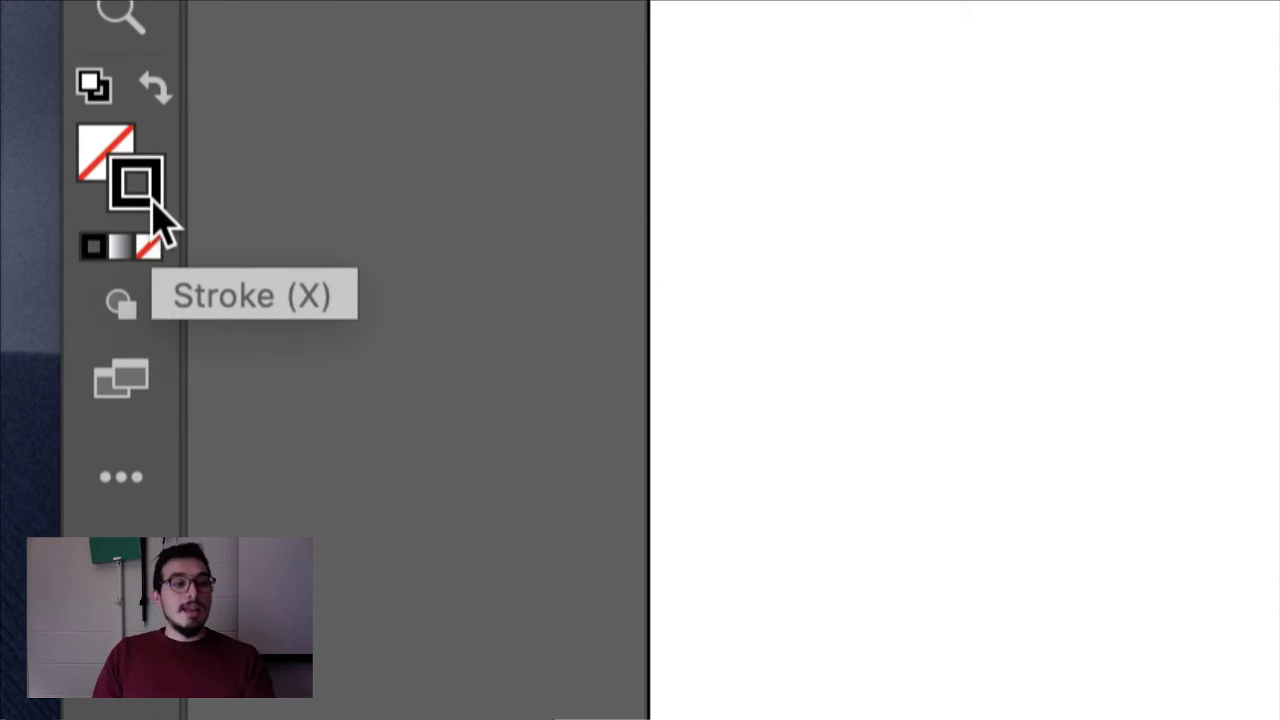
double_click(150, 200)
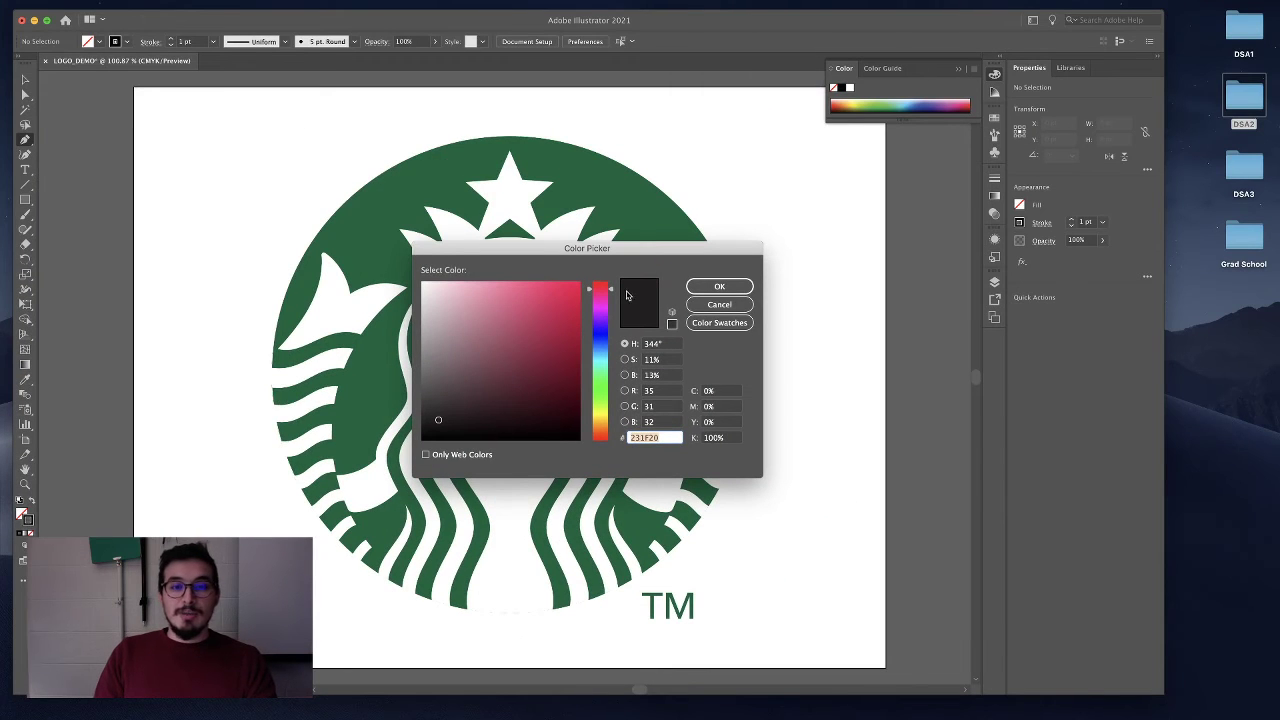
mouse_move(611, 292)
mouse_down()
mouse_move(611, 279)
mouse_move(585, 275)
mouse_move(609, 303)
mouse_up()
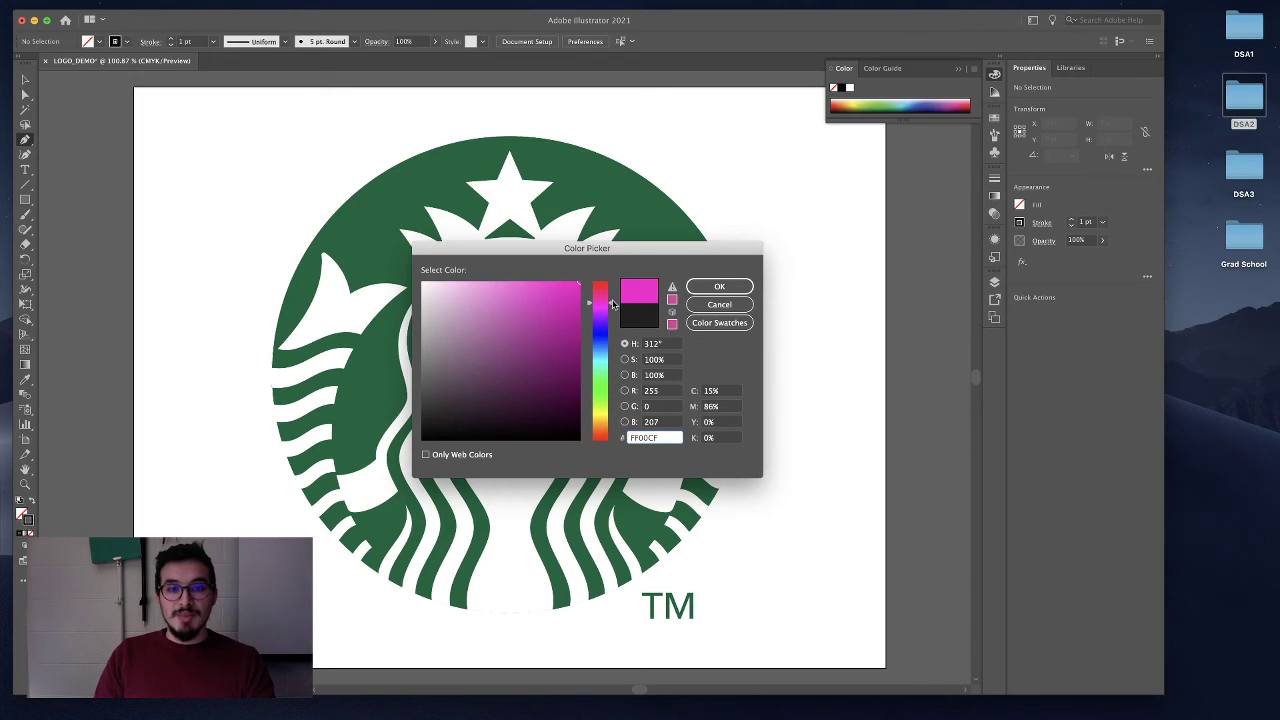
click(720, 288)
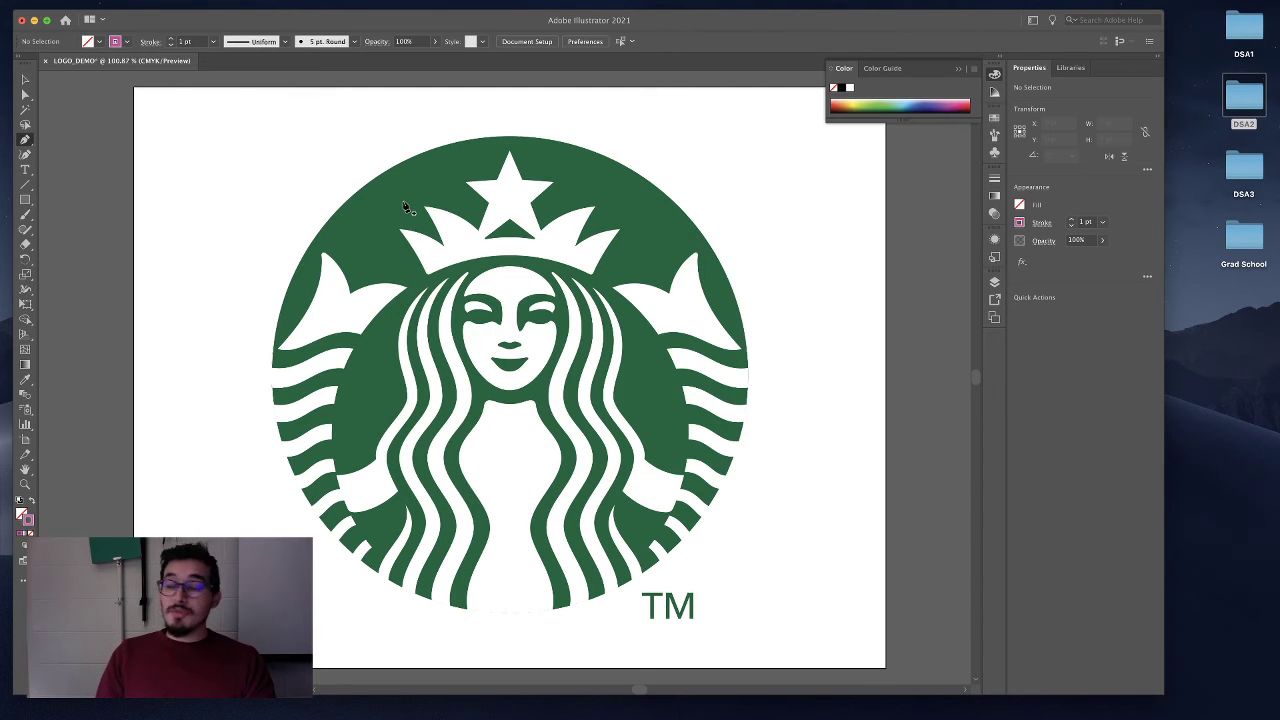
Set the stroke weight to 4 pt for tracing the logo with the Pen tool.
mouse_move(60, 5)
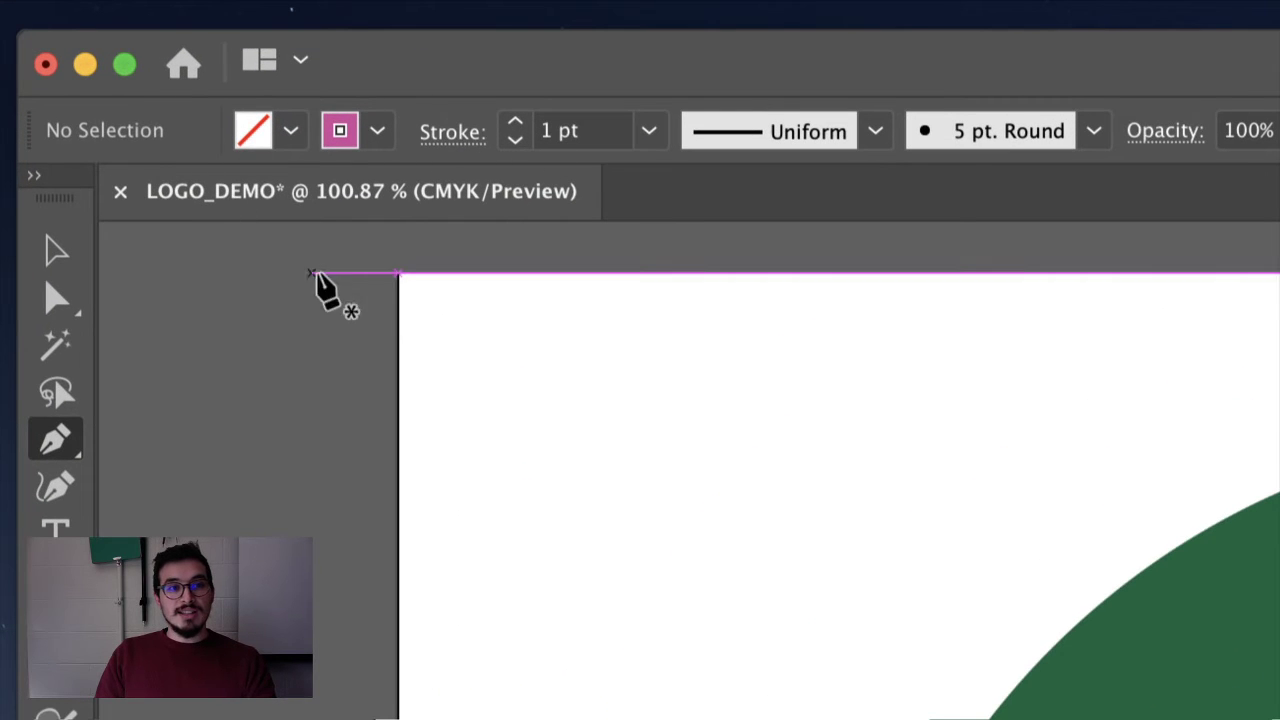
click(516, 125)
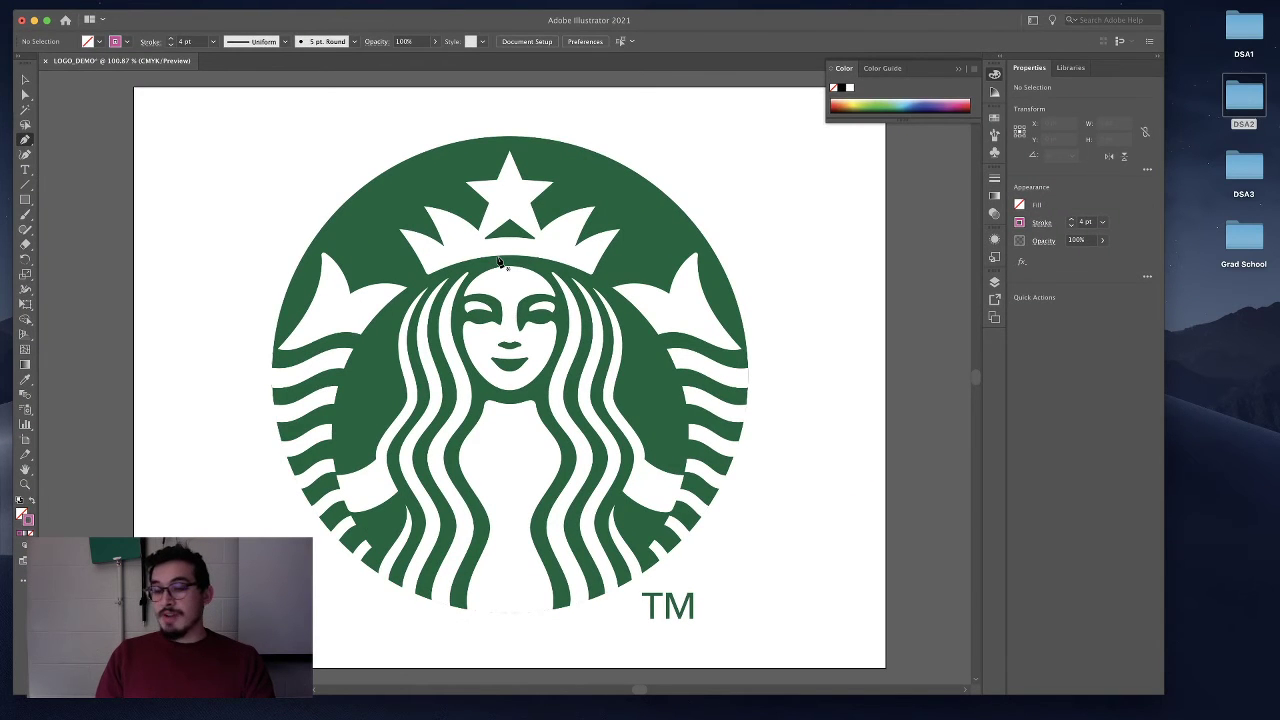
scroll(512, 300, up, 3)
scroll(526, 321, up, 5)
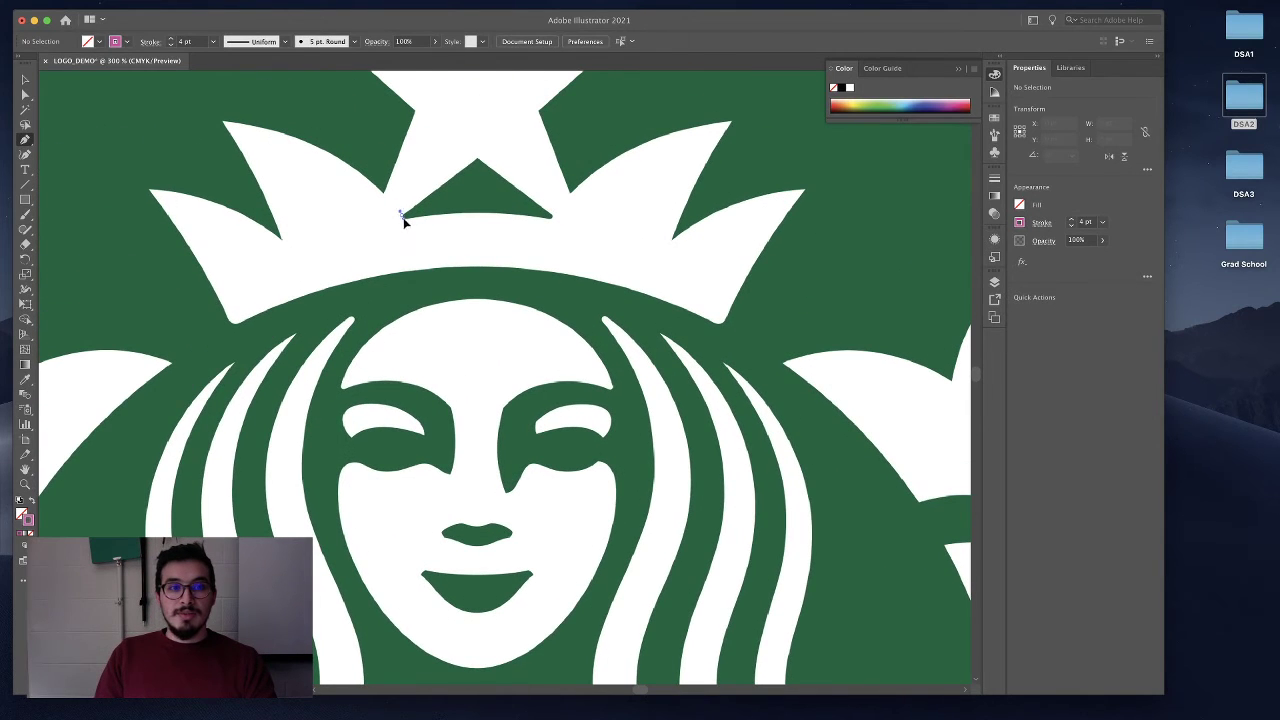
Trace the green triangle below the star as a closed Pen tool path with a curved base, and deselect it.
click(401, 215)
drag(476, 213, 551, 222)
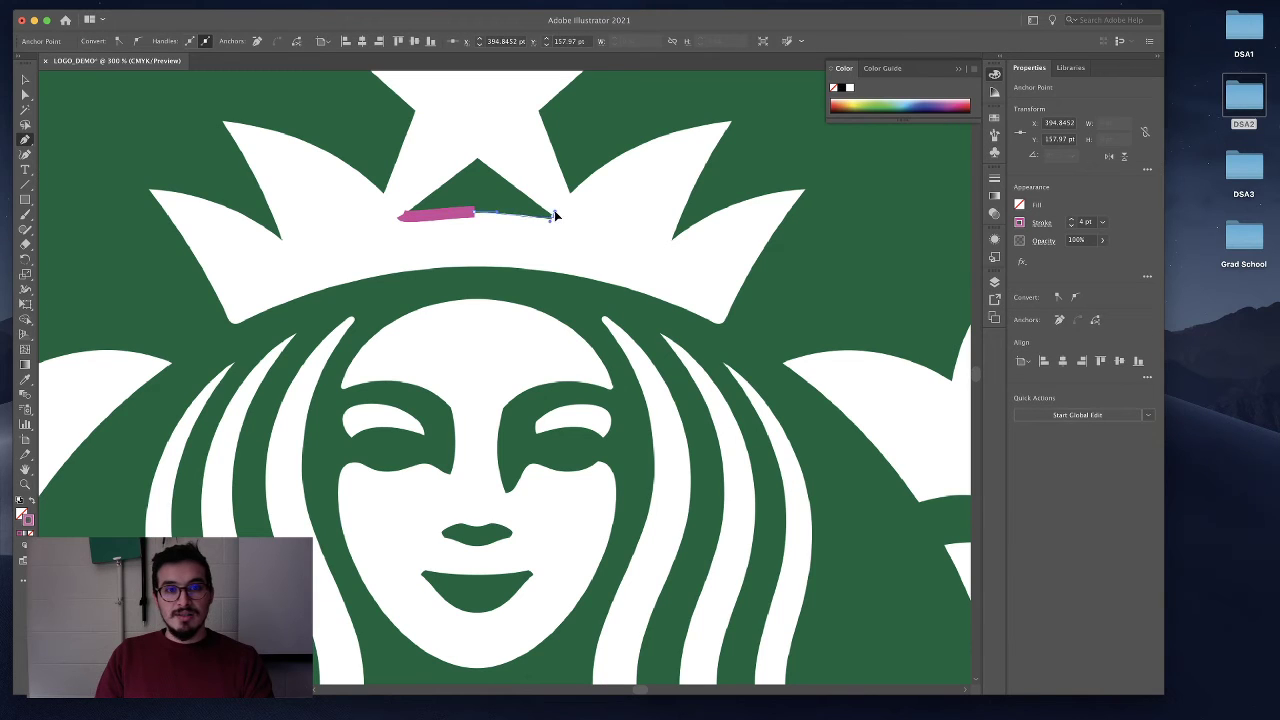
click(478, 158)
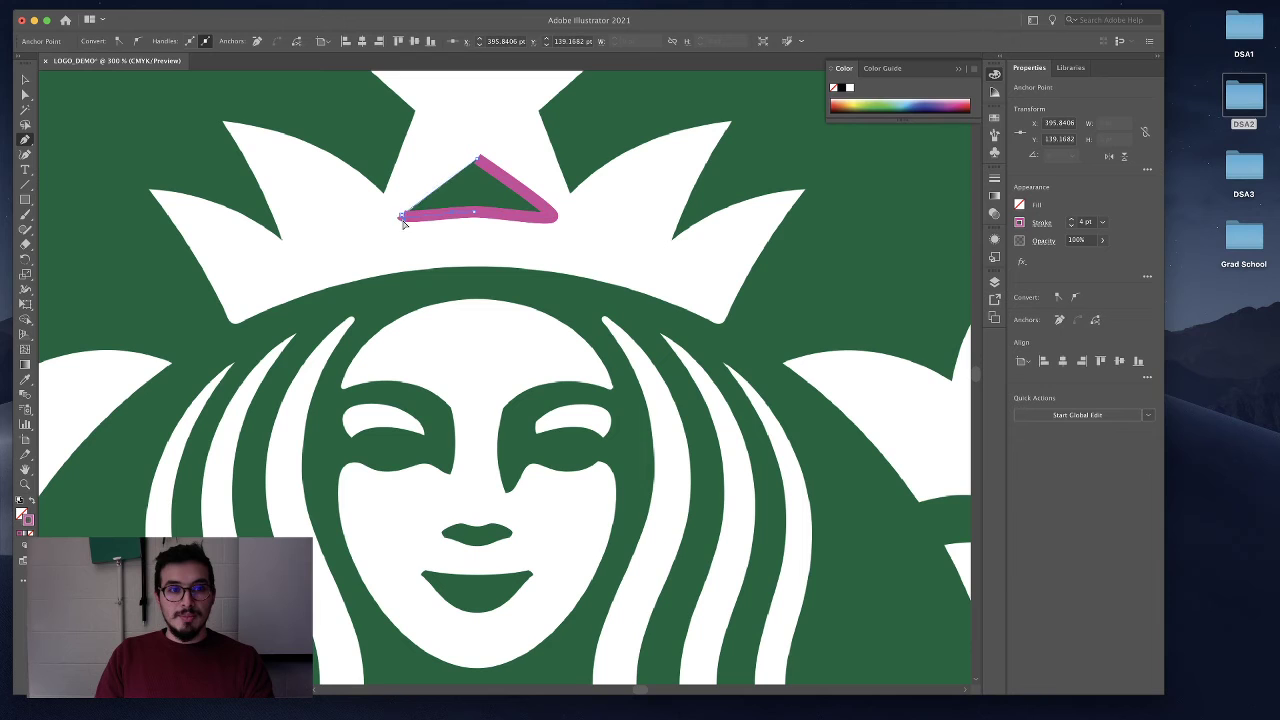
click(401, 218)
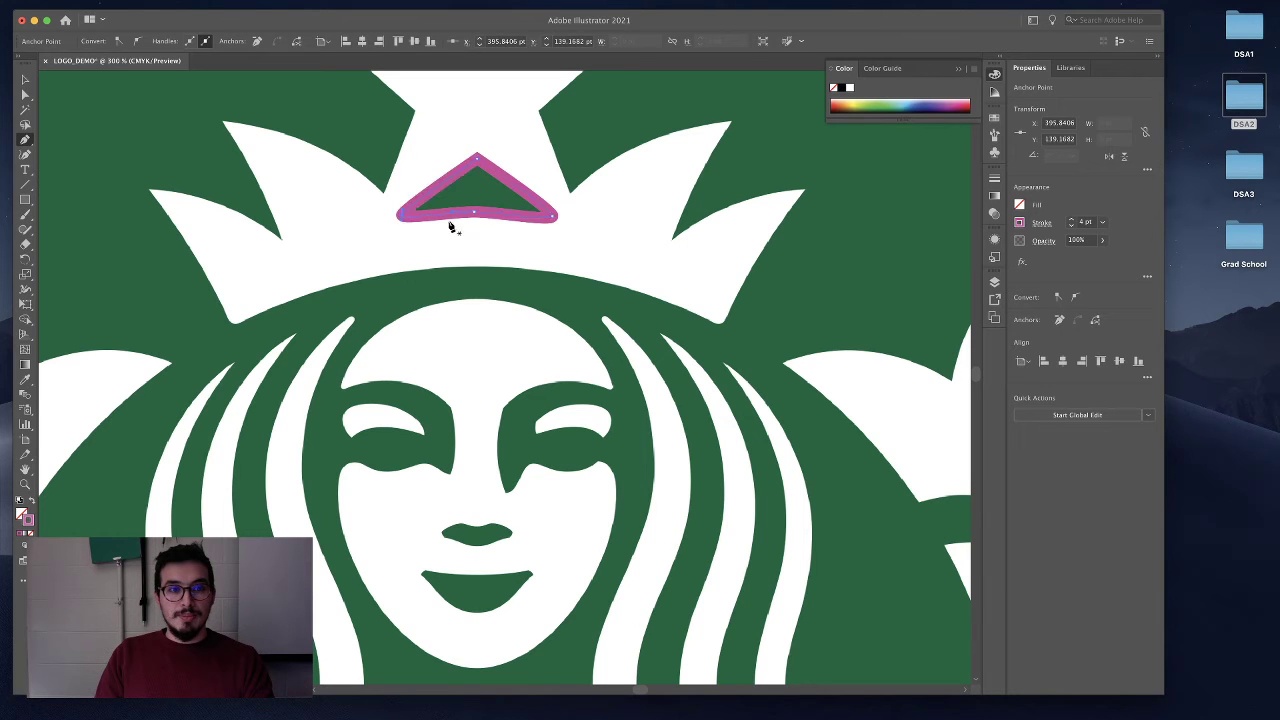
key(v)
click(549, 282)
Start the crown outline at the star's lower-right notch and trace both right-hand spikes with the Pen tool, ending at the crown's bottom-right corner.
drag(592, 224, 606, 328)
key(p)
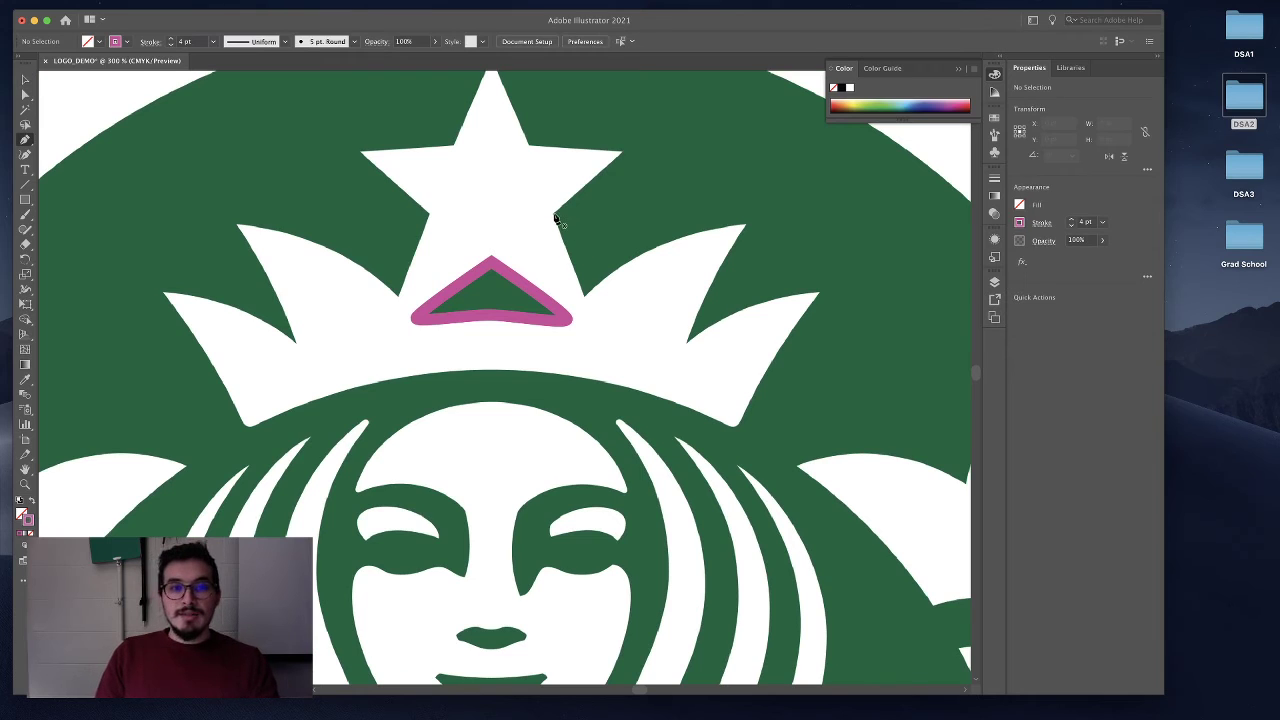
click(552, 213)
click(582, 292)
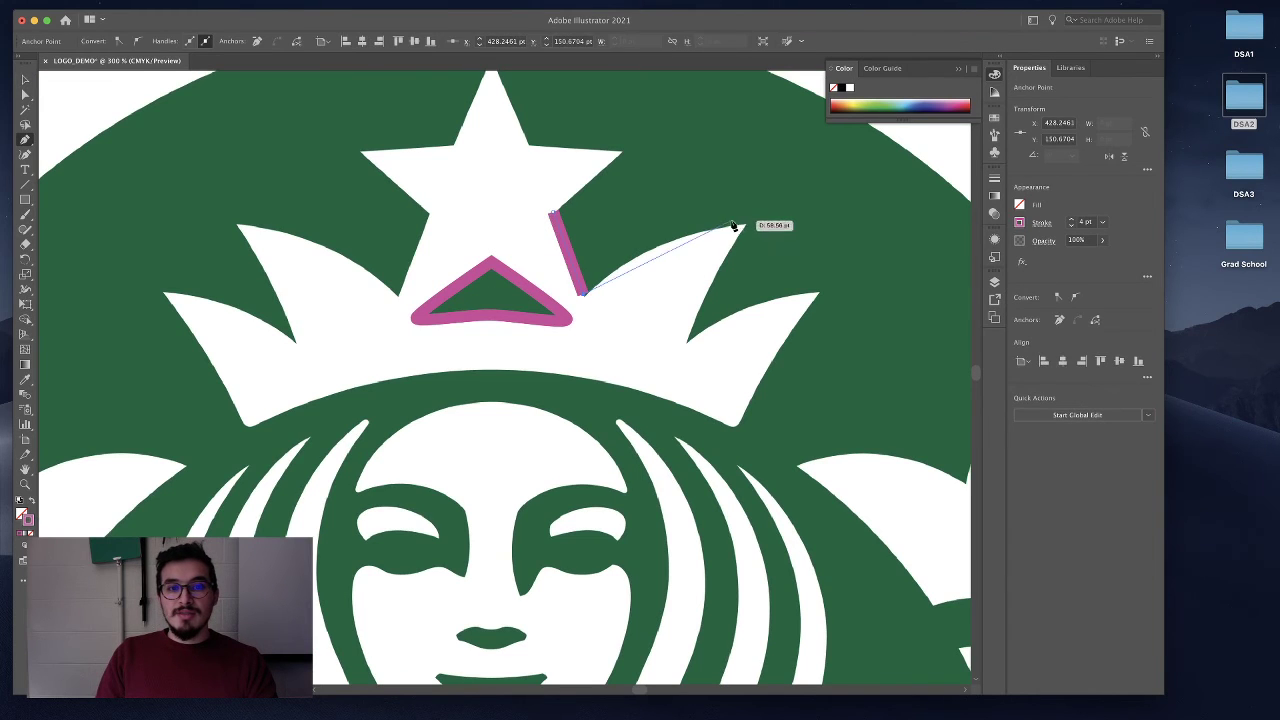
drag(745, 226, 838, 222)
drag(753, 261, 714, 266)
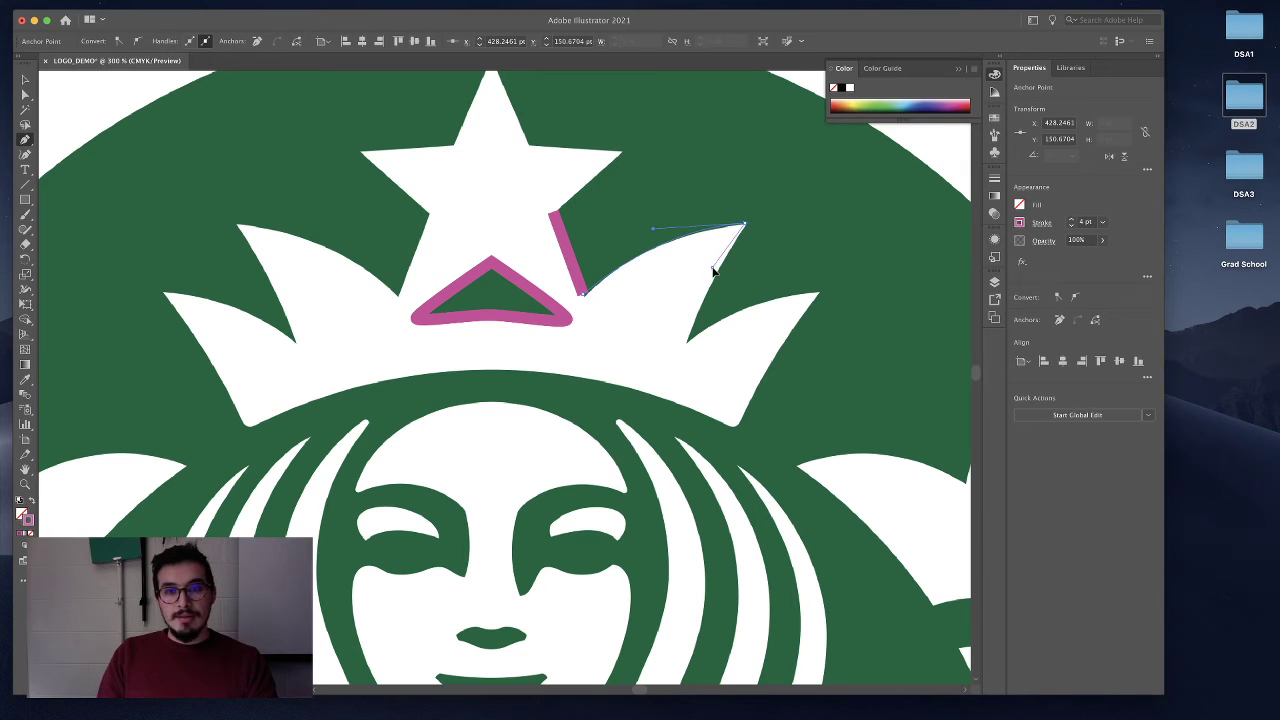
click(686, 342)
drag(820, 296, 898, 292)
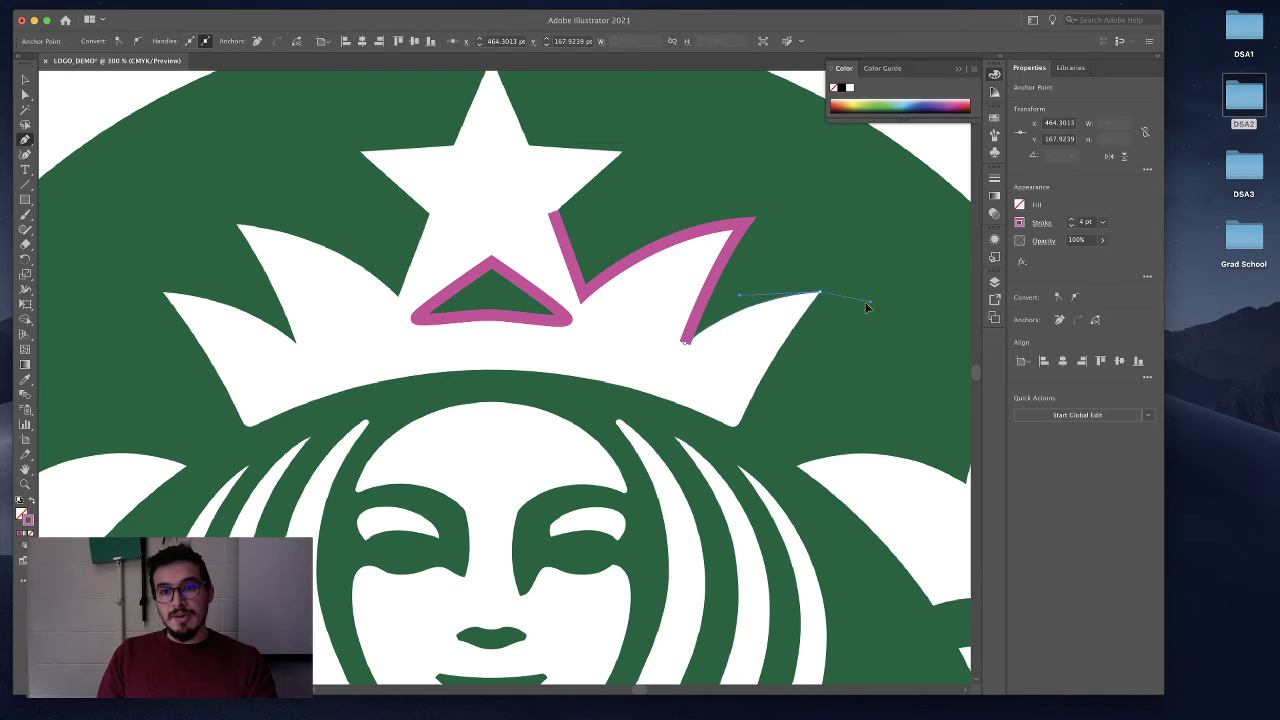
drag(779, 343, 776, 343)
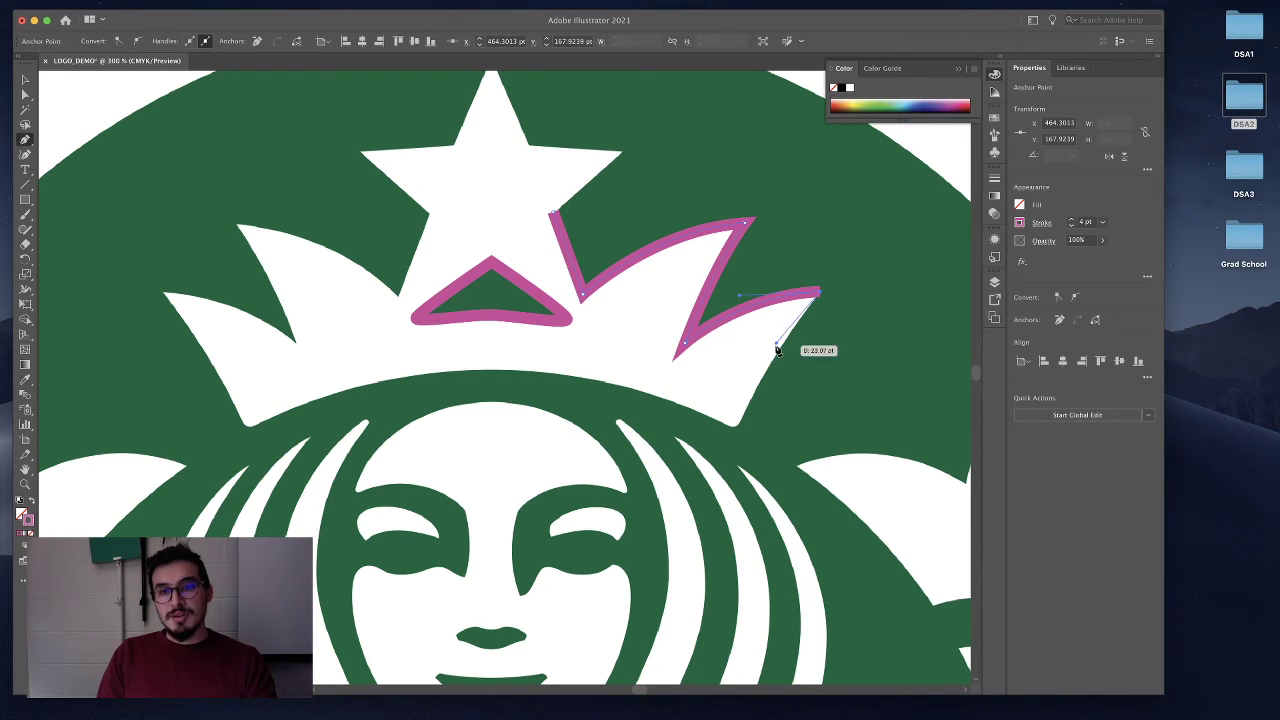
click(737, 428)
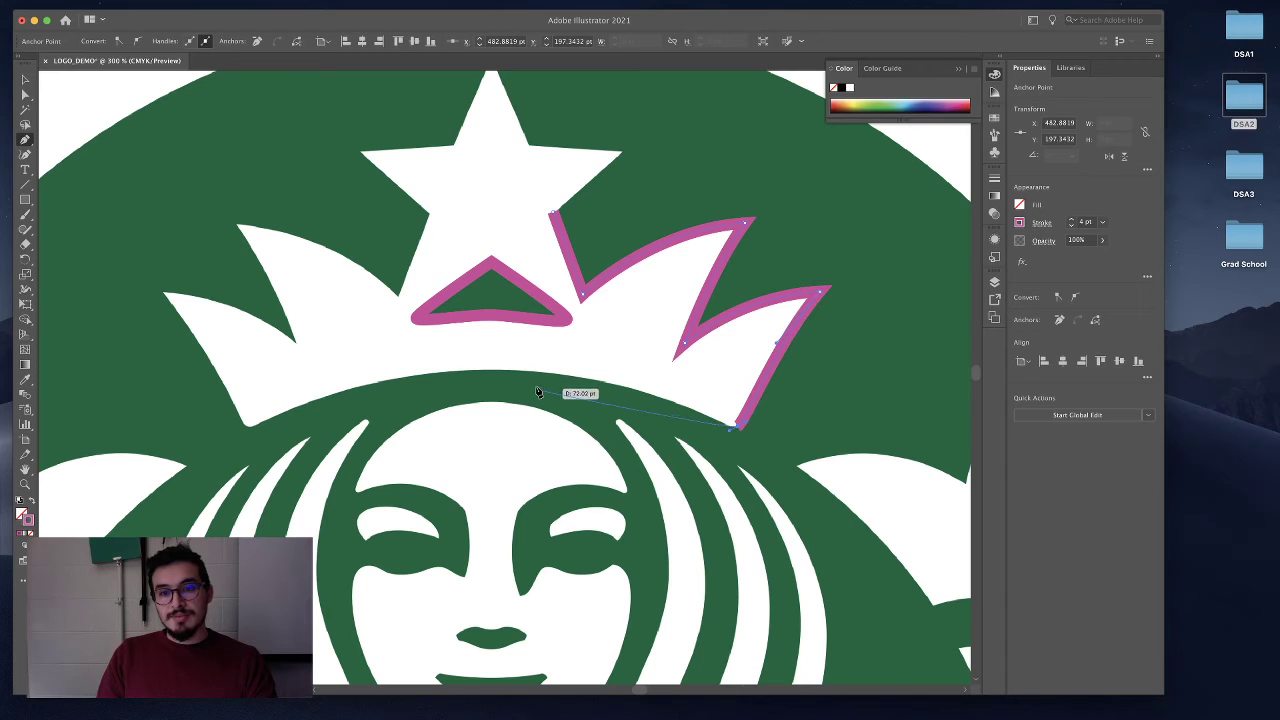
Continue the outline along the crown's curved bottom edge, with a smooth anchor at its middle, to the bottom-left corner.
drag(492, 428, 341, 369)
key(cmd+z)
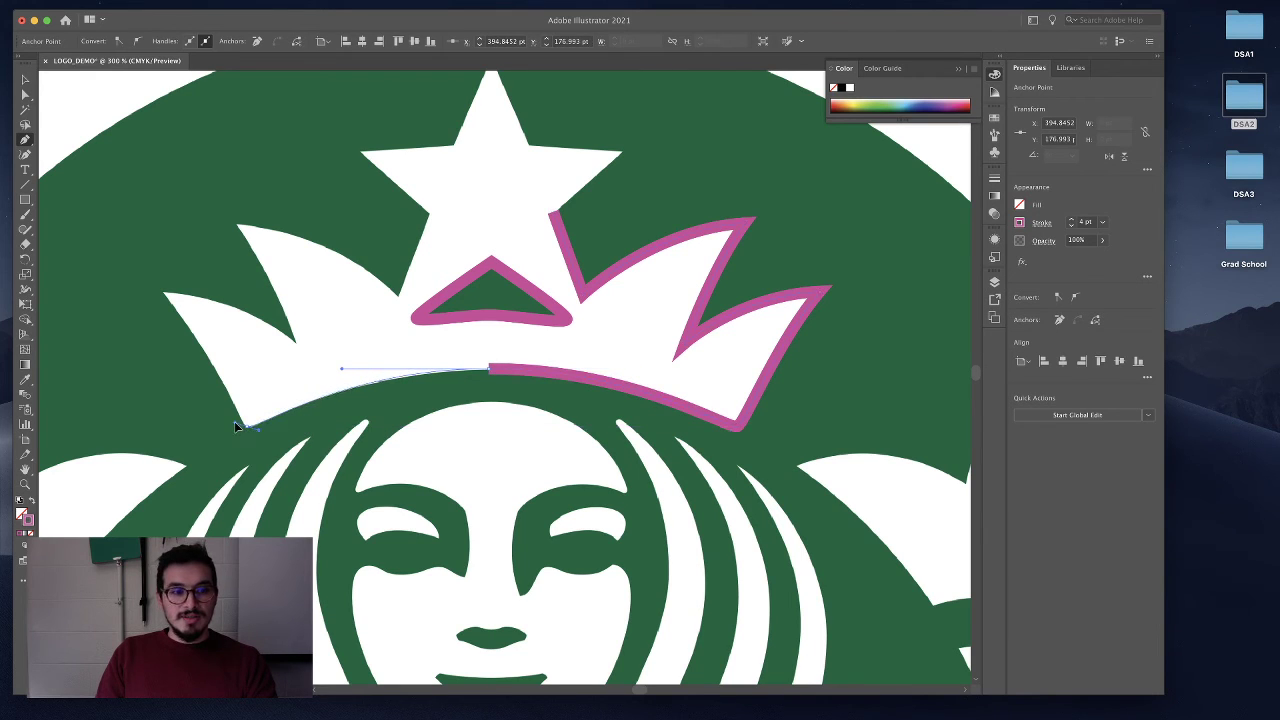
click(246, 427)
Trace the crown's two left-hand spikes with curved Pen segments up to the notch where the star's left leg begins.
drag(164, 292, 107, 231)
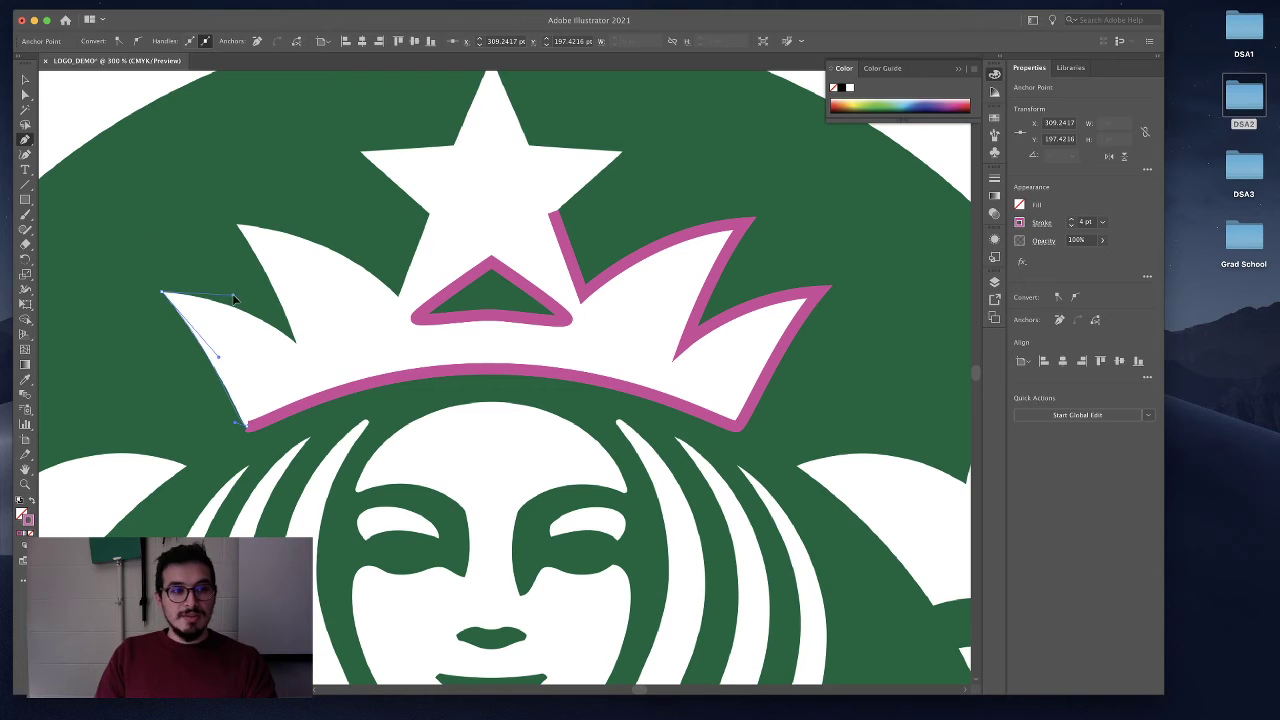
drag(233, 299, 233, 299)
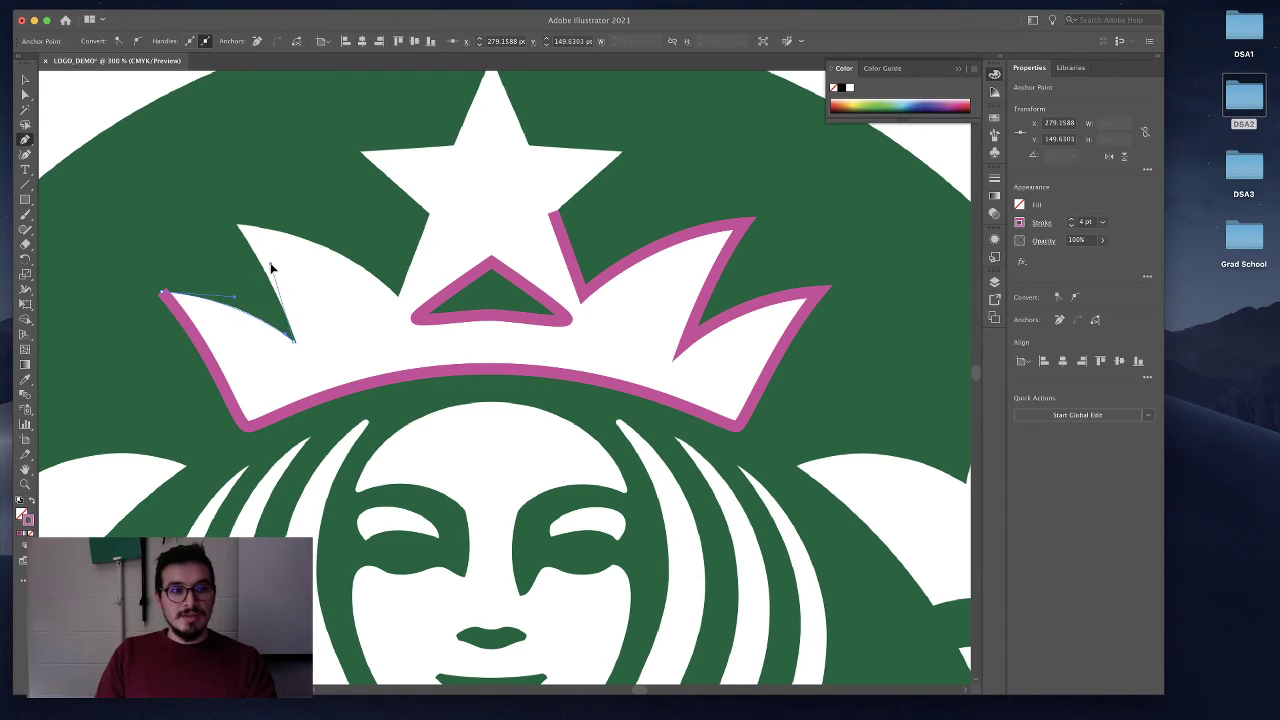
drag(274, 278, 272, 274)
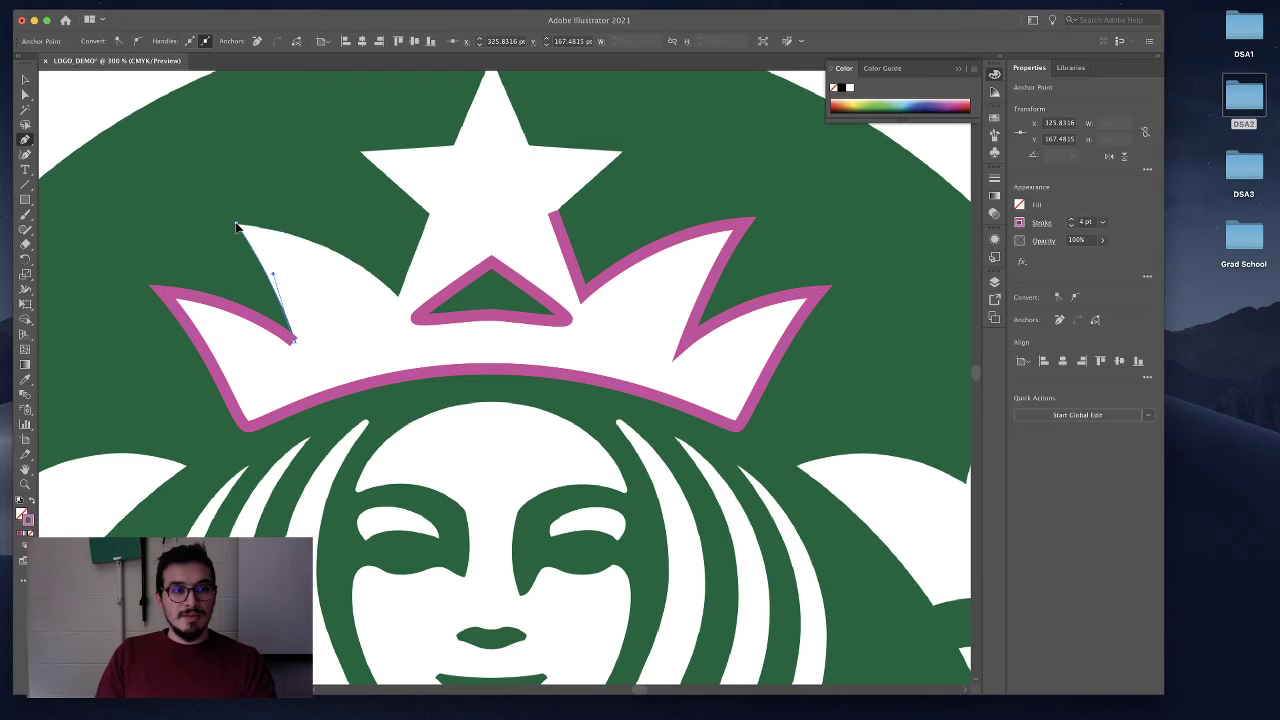
drag(311, 233, 320, 230)
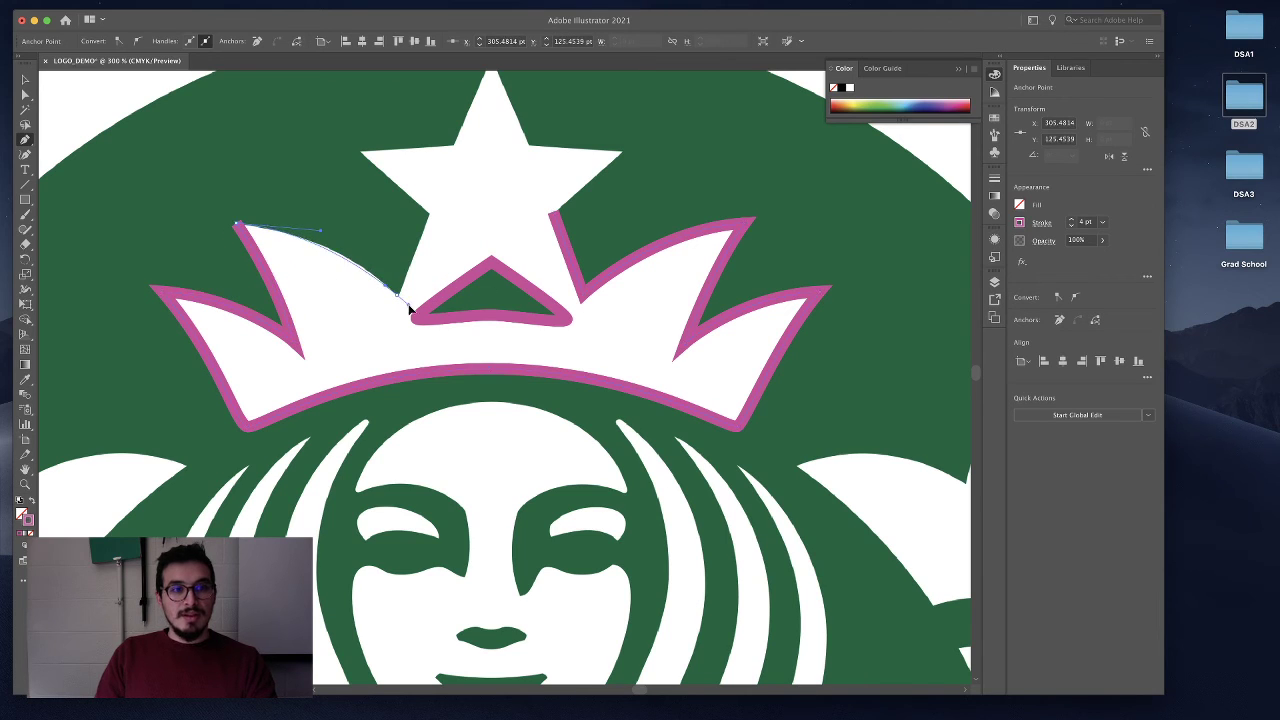
drag(416, 317, 416, 317)
click(404, 295)
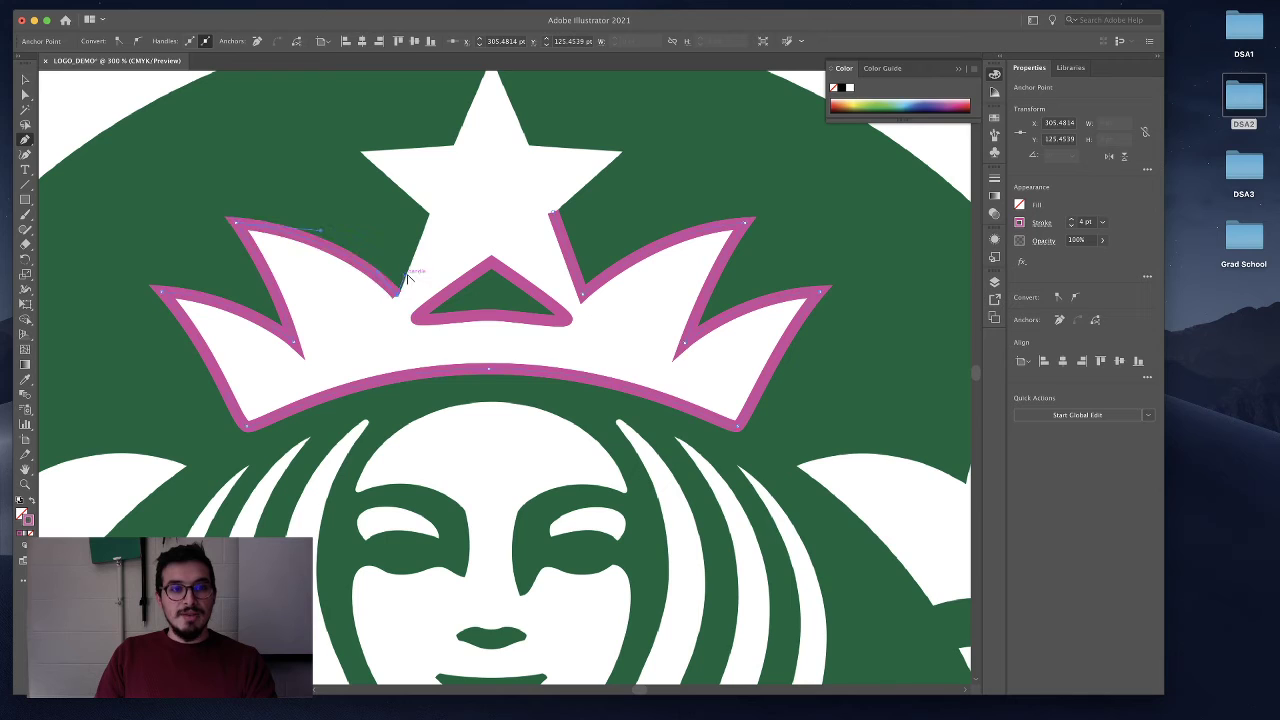
Trace the star with straight Pen segments back to the starting anchor to close the crown path, and deselect it.
click(428, 211)
click(355, 152)
click(453, 145)
scroll(482, 235, up, 3)
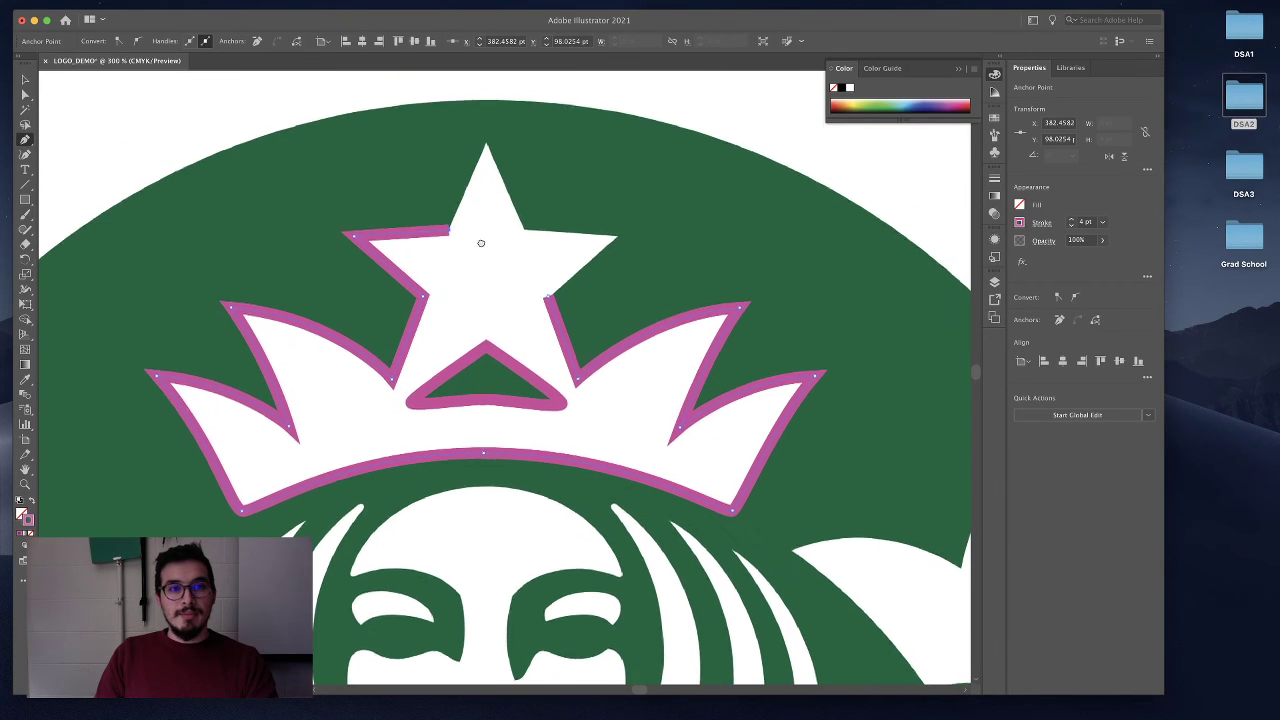
click(486, 148)
click(523, 233)
click(615, 238)
click(543, 303)
key(v)
click(795, 213)
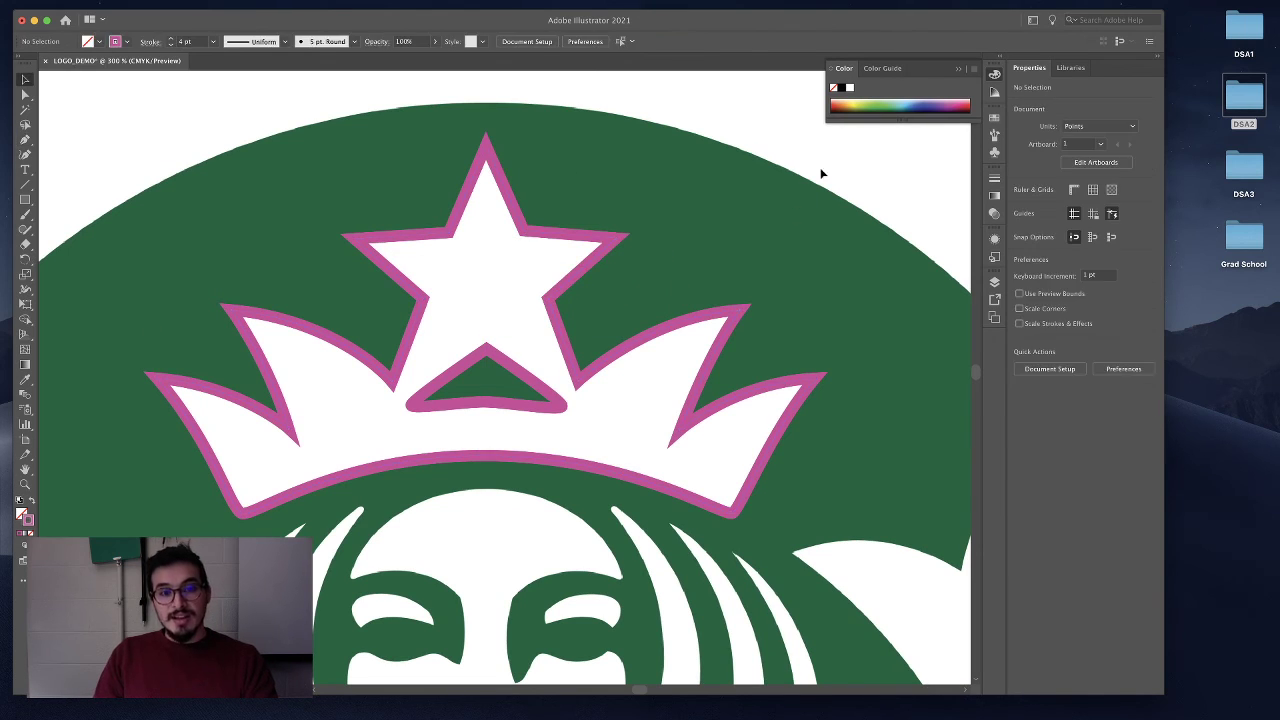
Fit the artboard in view and hide the linked Starbucks image to check the tracing alone, making the image visible again when done.
mouse_move(747, 289)
mouse_down()
mouse_move(669, 243)
mouse_move(712, 327)
mouse_move(764, 277)
mouse_up()
key(super+minus)
key(super+minus)
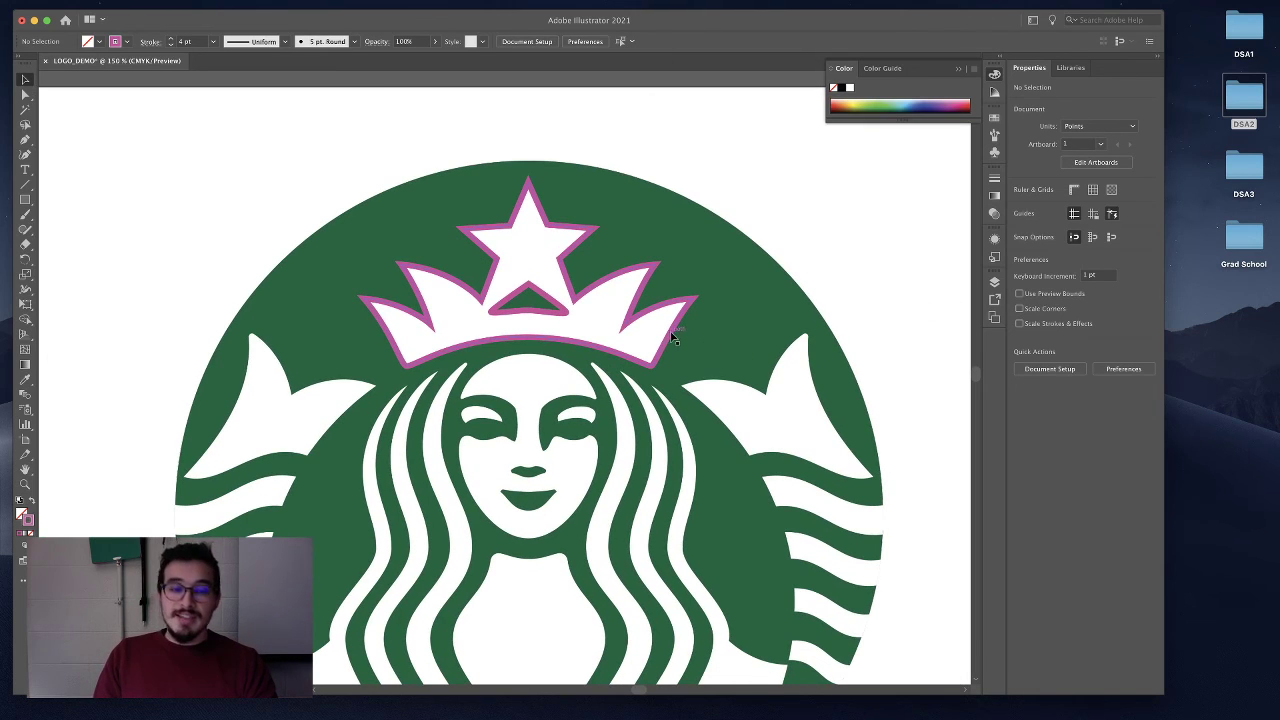
scroll(632, 328, up, 1)
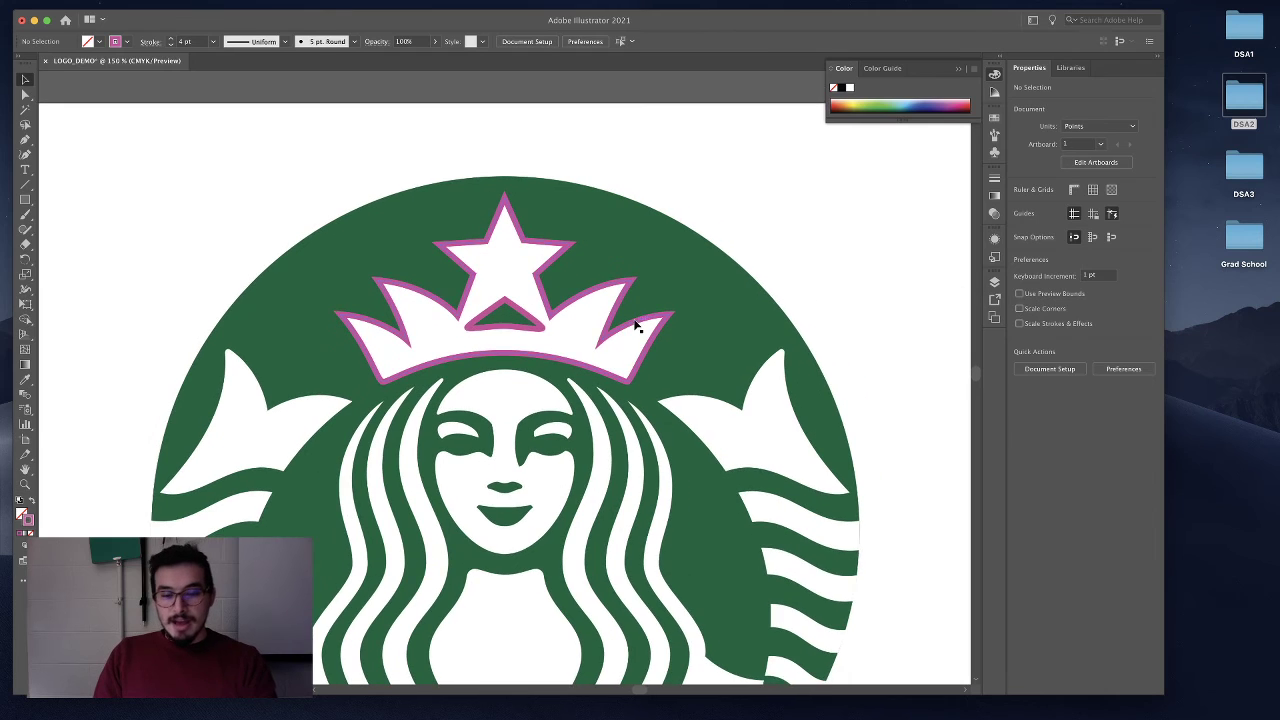
key(super+plus)
key(super+minus)
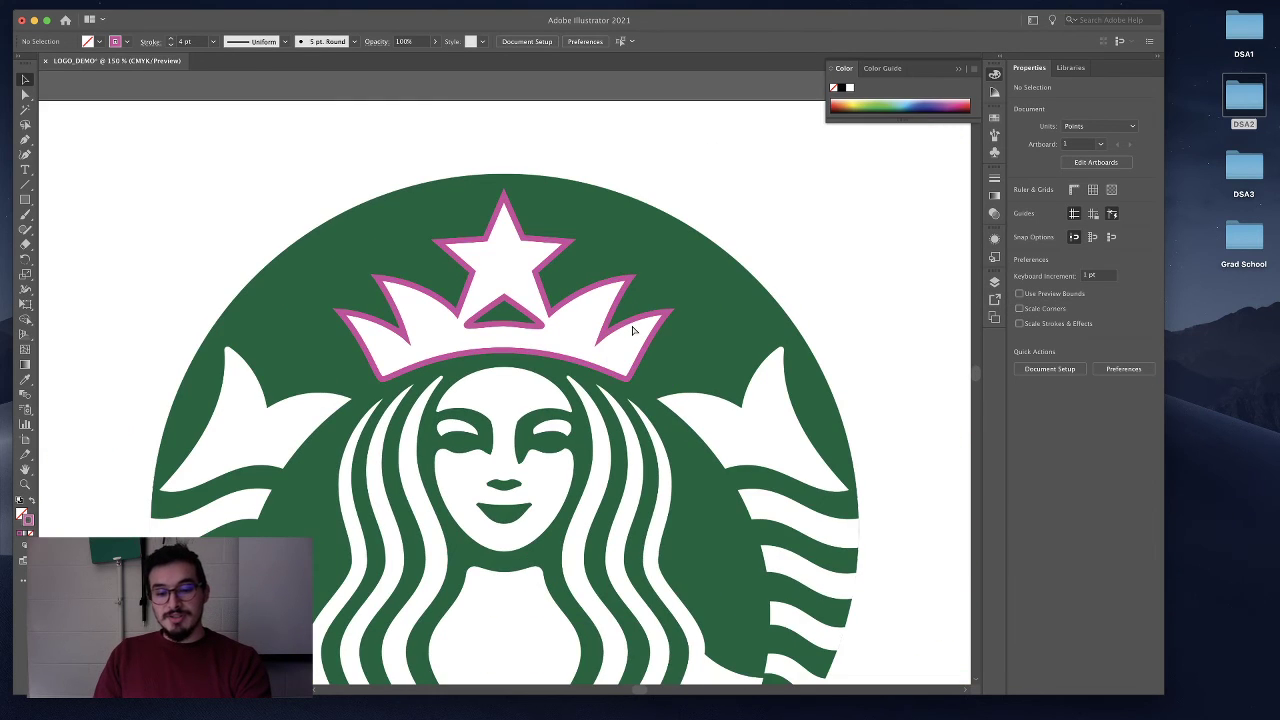
key(super+0)
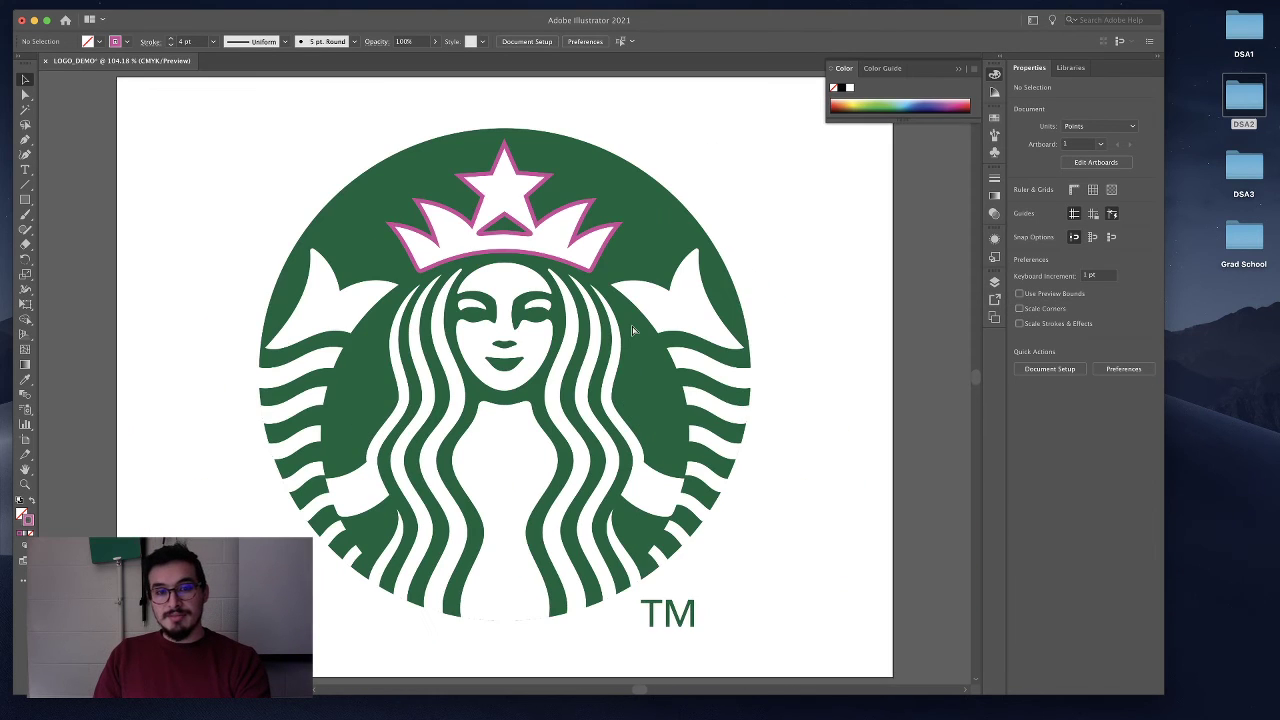
click(995, 284)
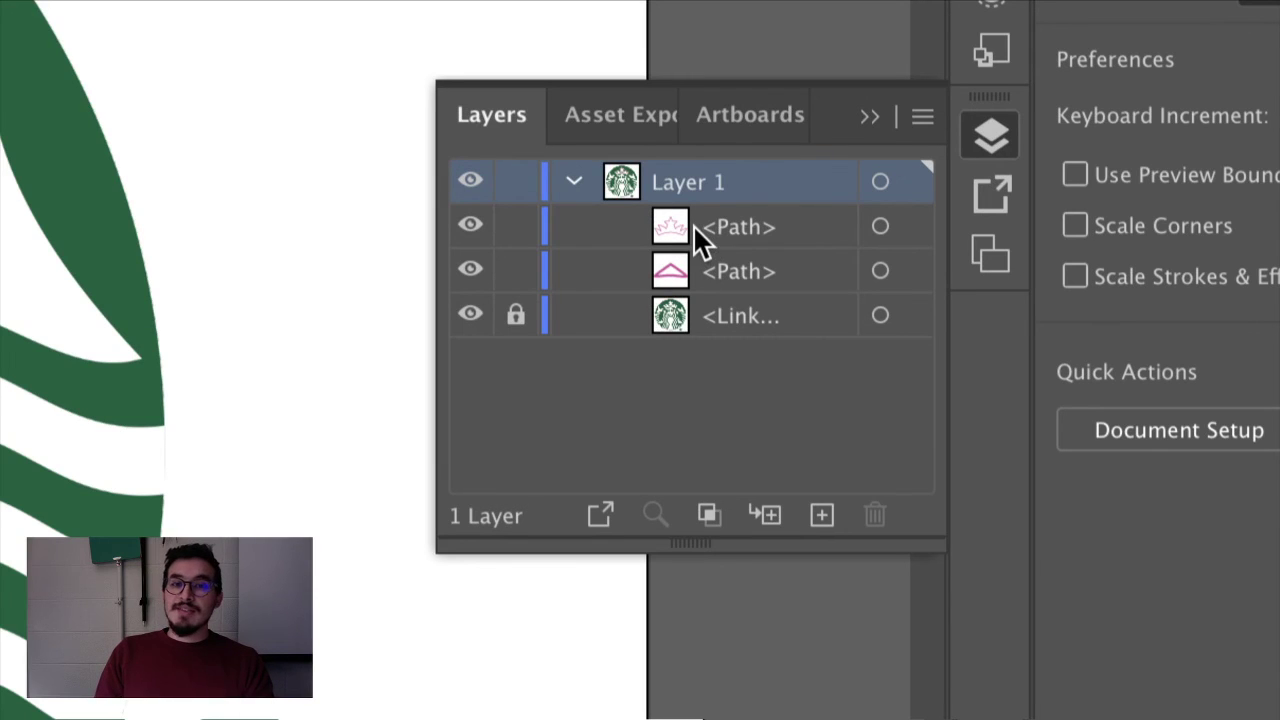
click(470, 315)
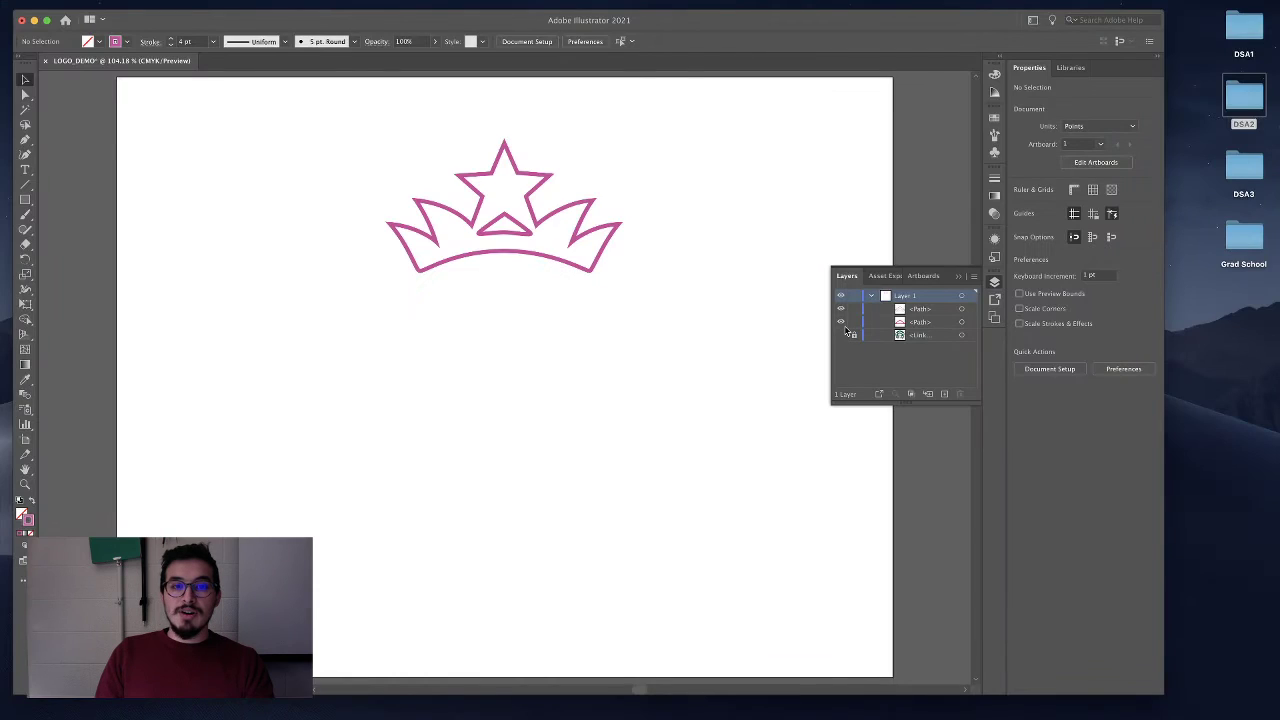
click(962, 279)
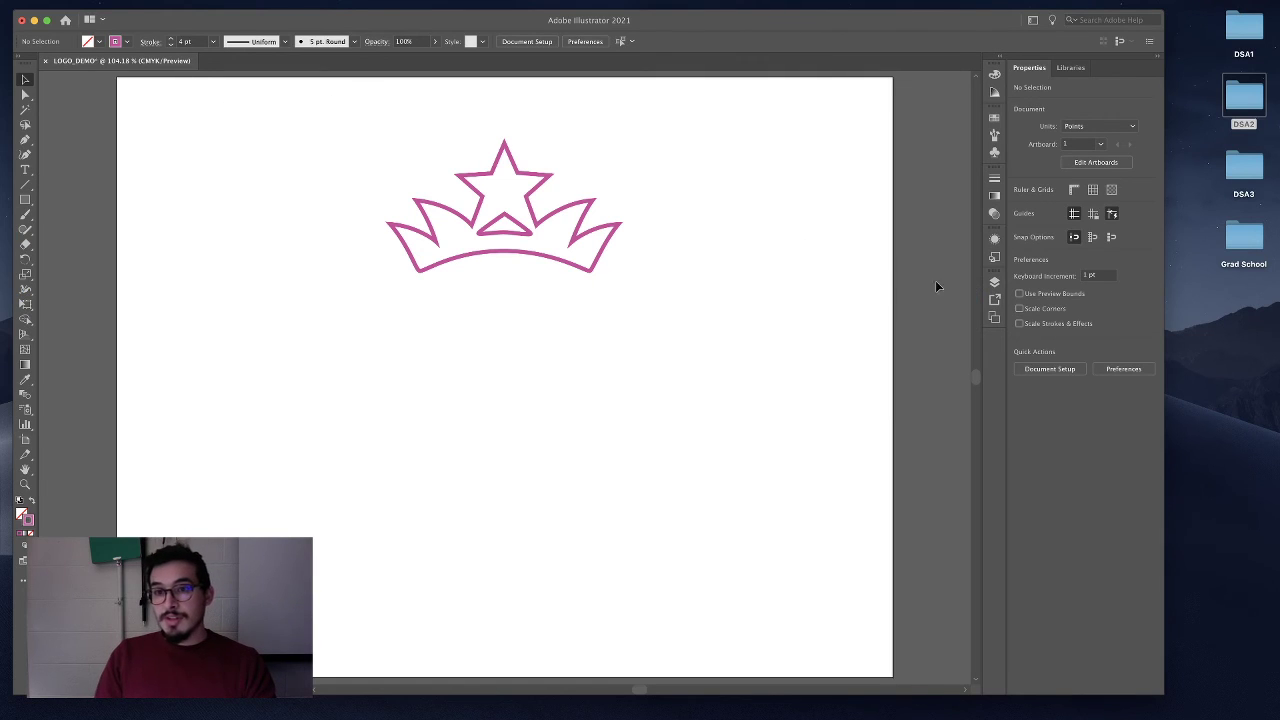
click(994, 284)
click(840, 337)
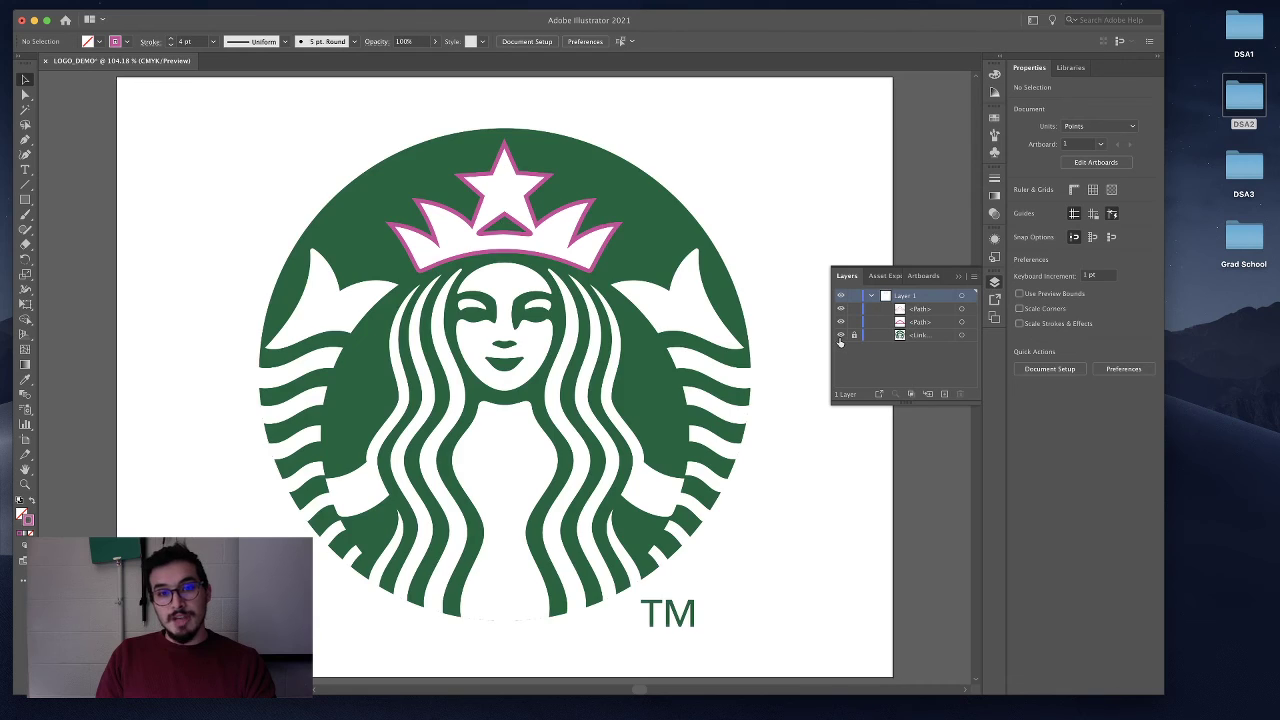
click(958, 278)
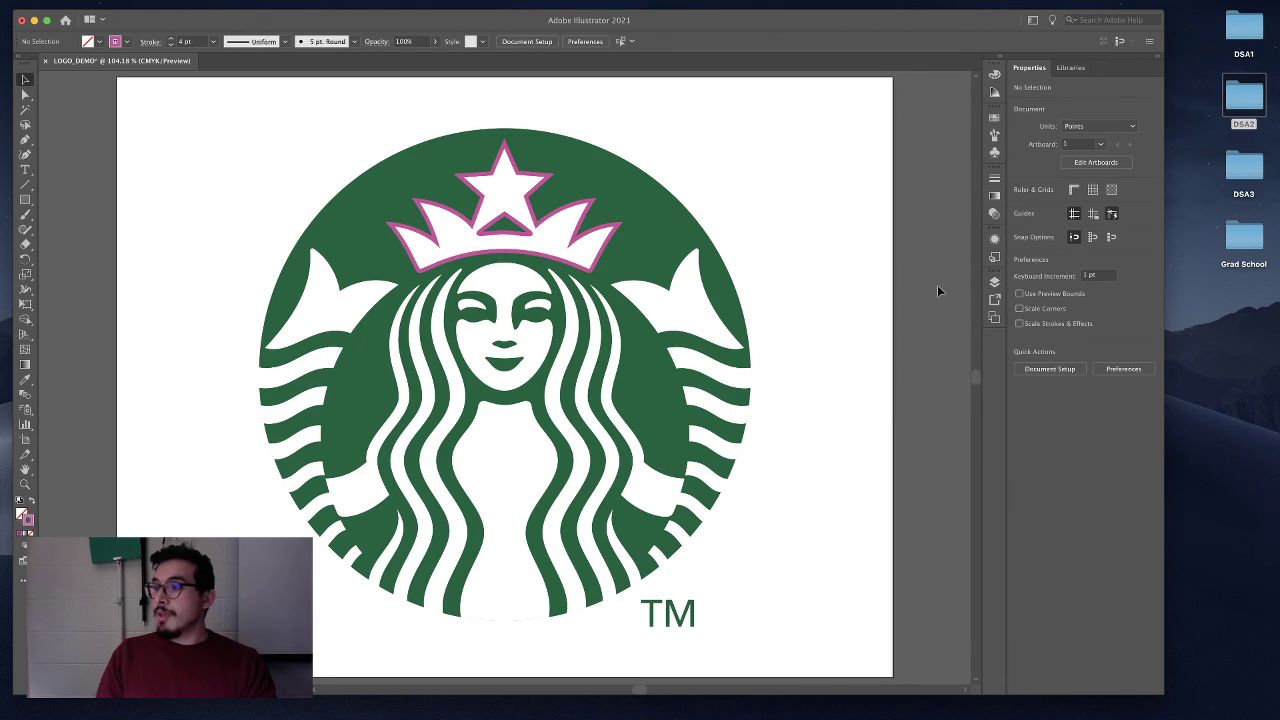